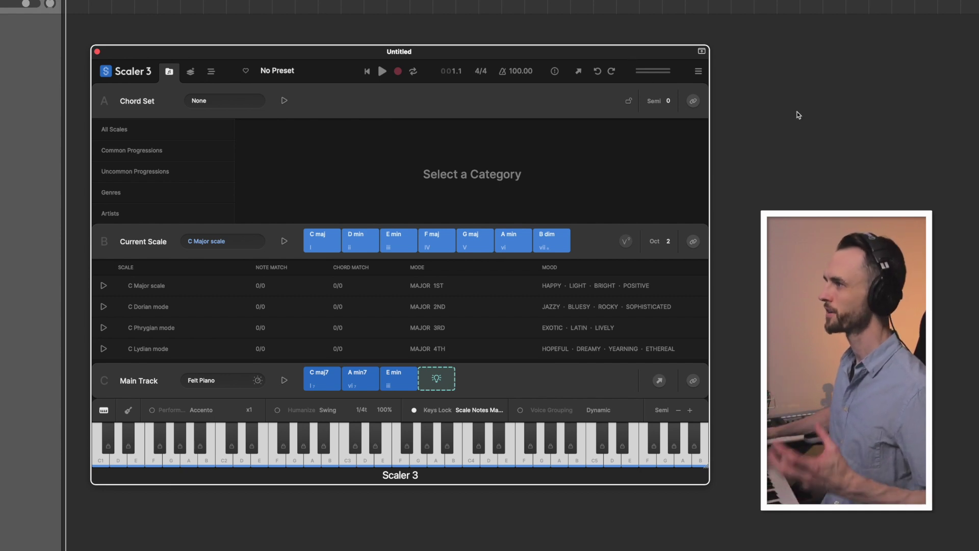
- Switch between the Explore and Arrange pages, then open the Main Track's Felt Piano instrument browser
drag(575, 52, 574, 48)
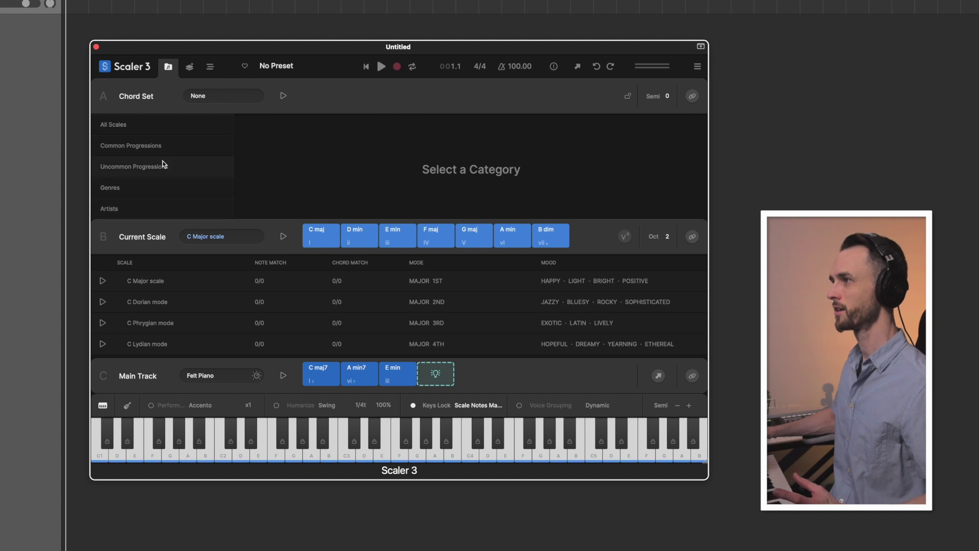
click(189, 67)
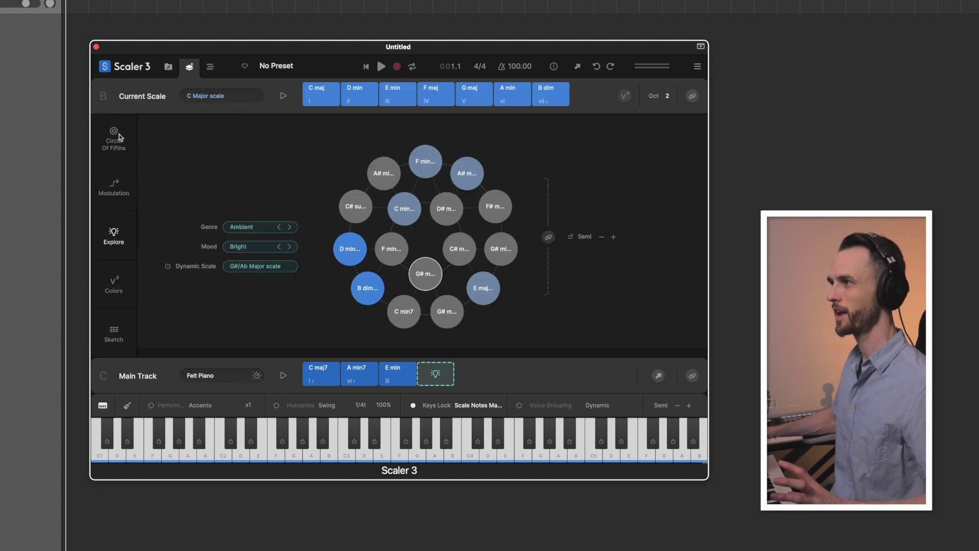
click(211, 75)
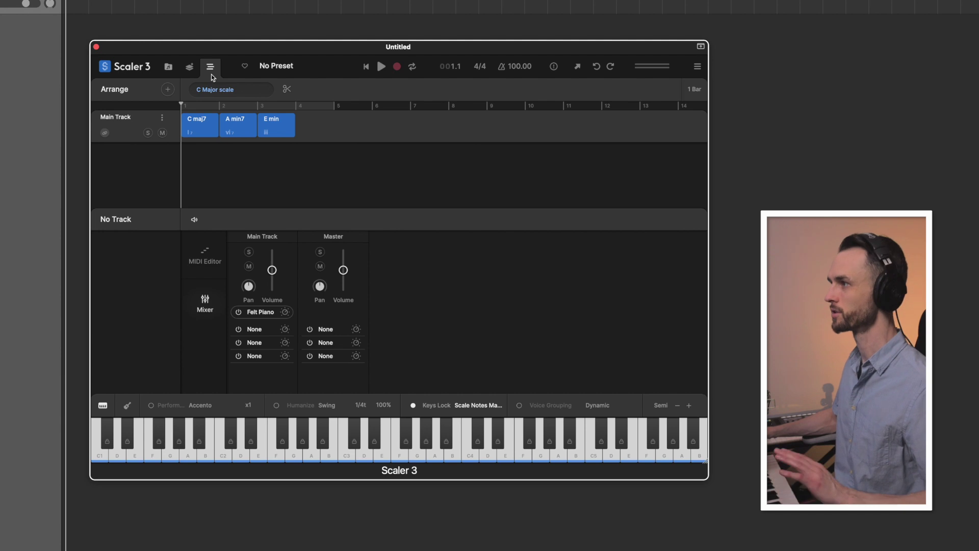
click(170, 69)
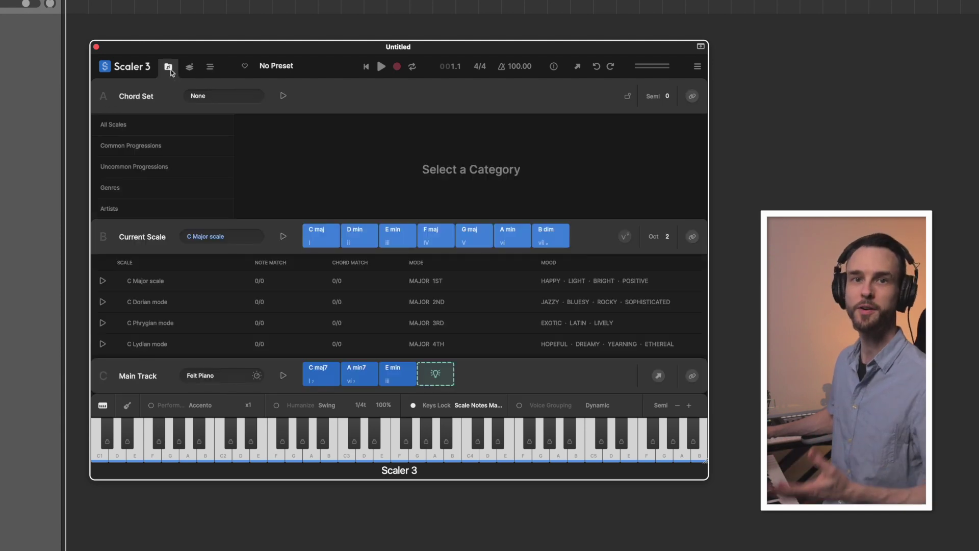
click(209, 66)
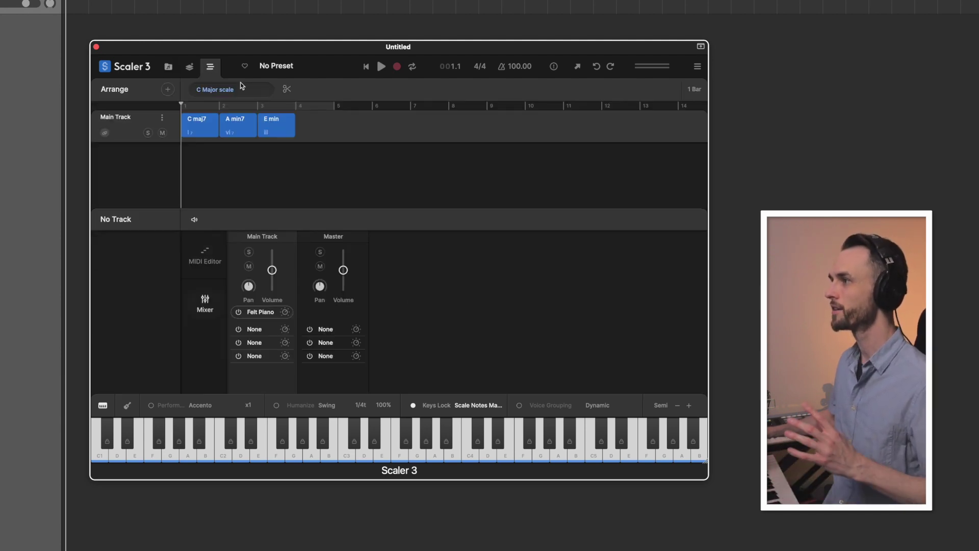
click(267, 313)
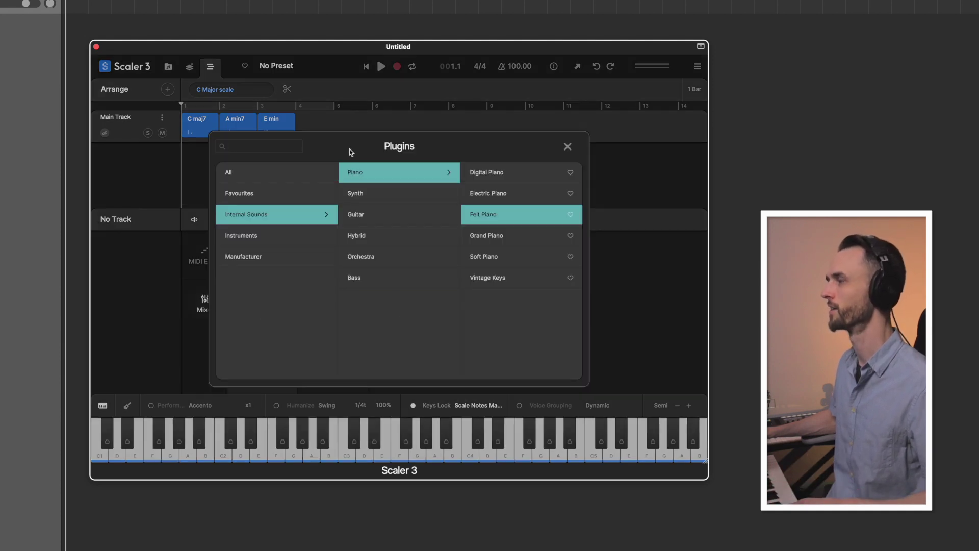
- Replace the Main Track's Felt Piano with Native Instruments Kontakt 8
click(267, 232)
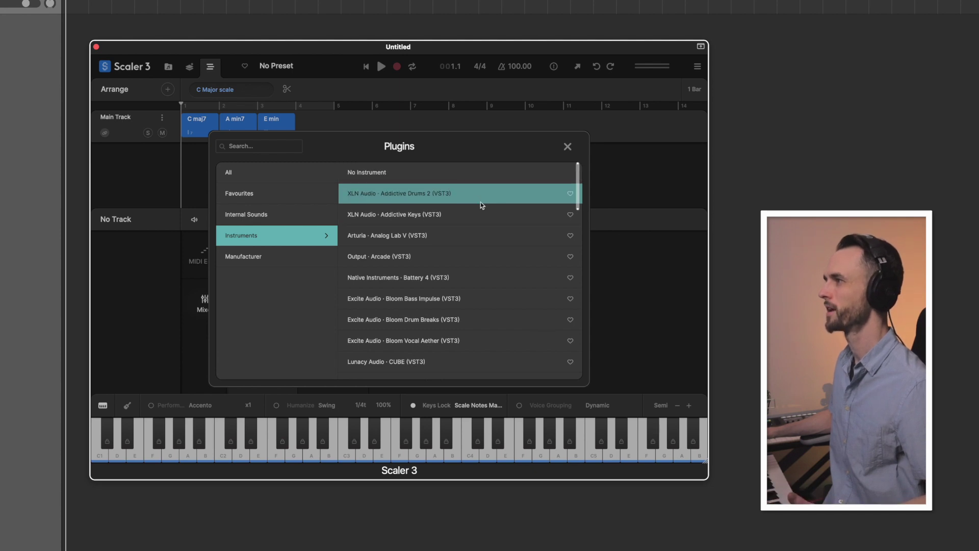
click(244, 256)
click(391, 361)
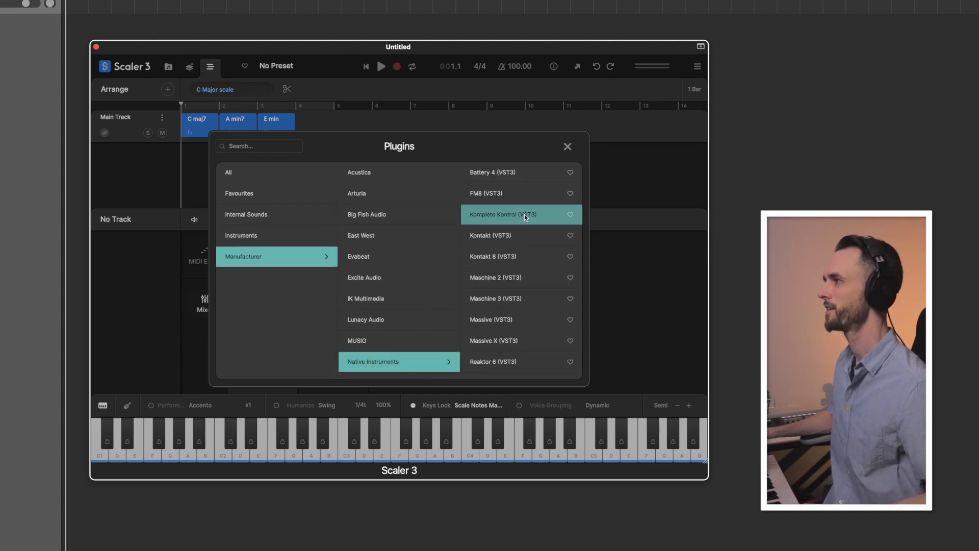
click(495, 259)
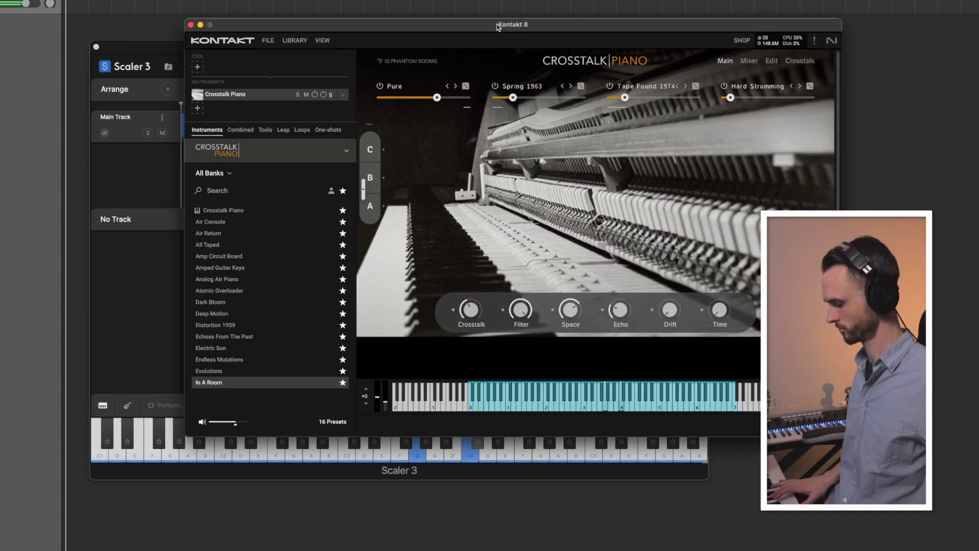
key(super+w)
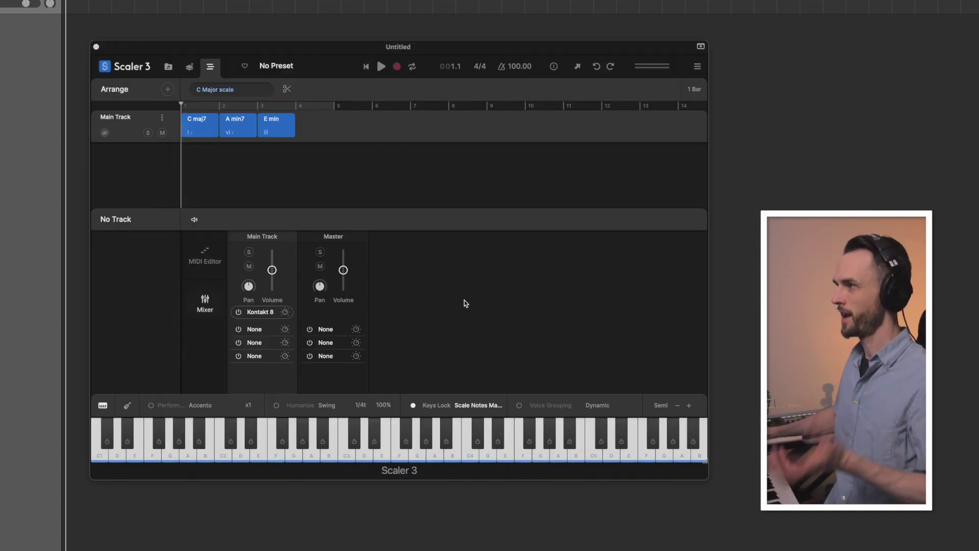
- Check the instrument browser and the Kontakt 8 window, then return to the chord browser
click(258, 313)
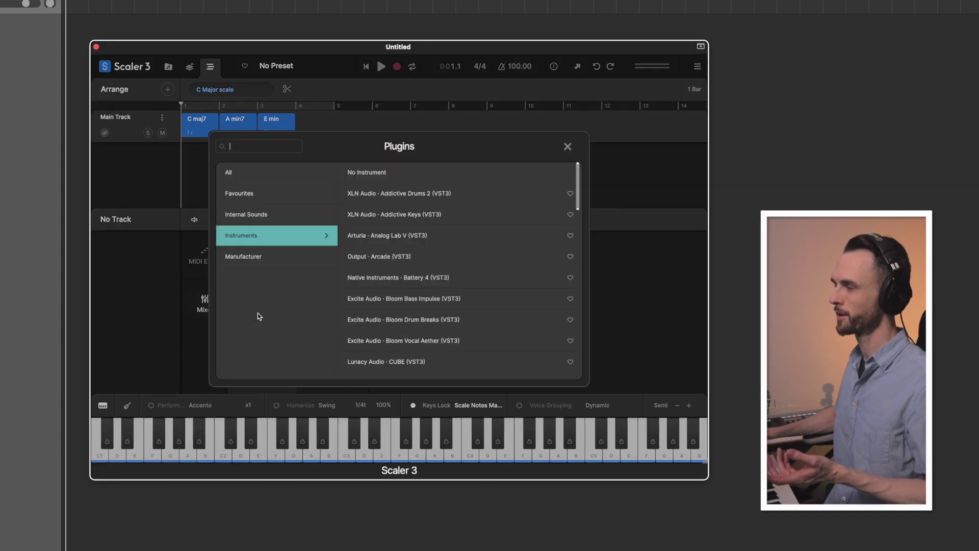
click(569, 149)
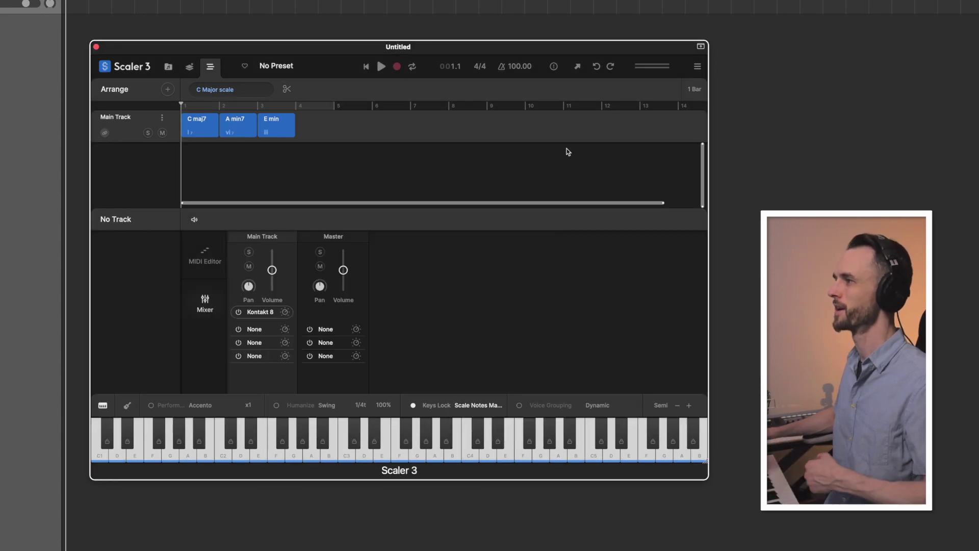
click(285, 313)
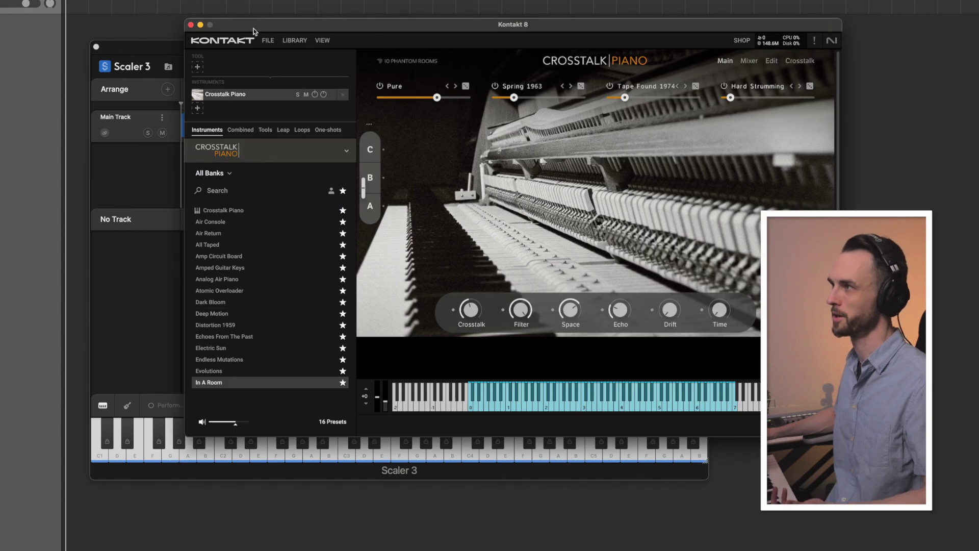
click(191, 25)
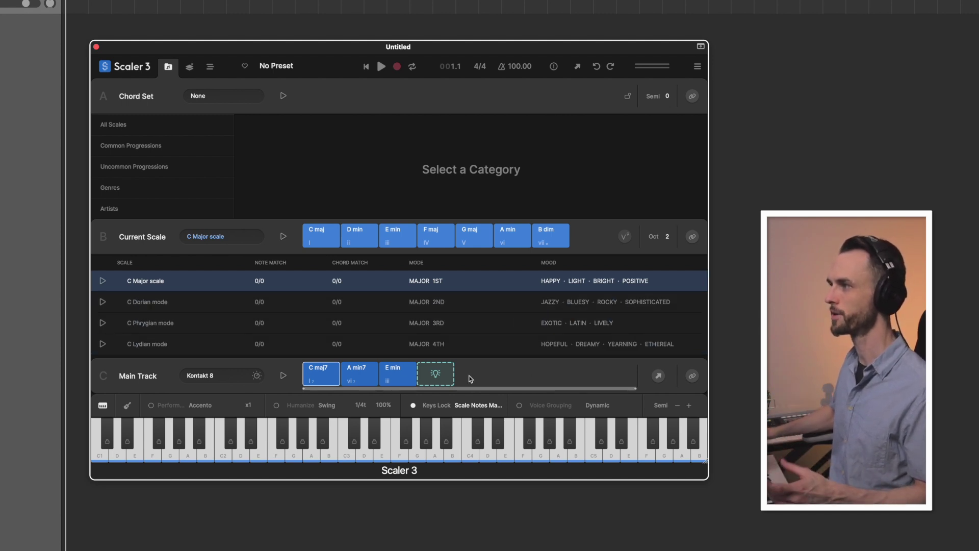
- Audition C maj7 and the progression, then copy E min into the fourth Main Track slot
click(329, 376)
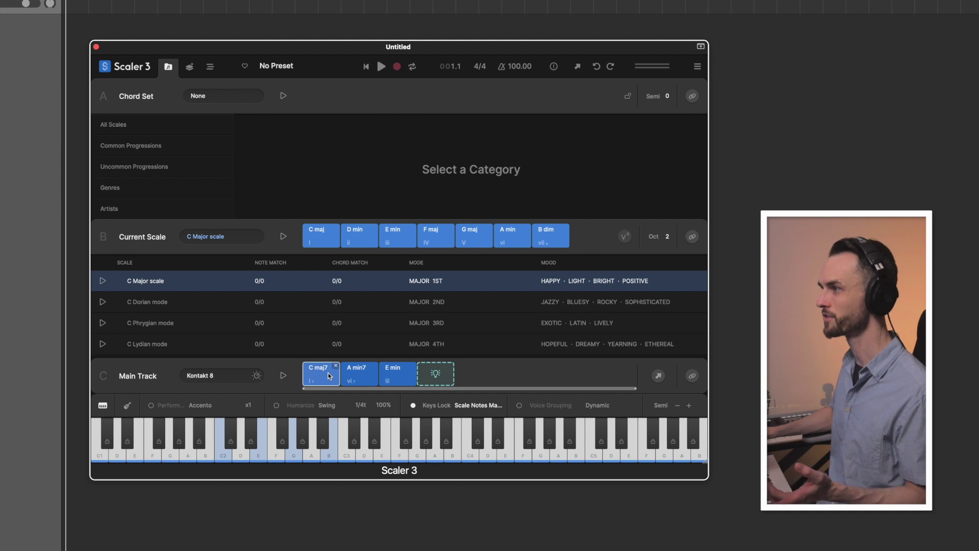
click(282, 377)
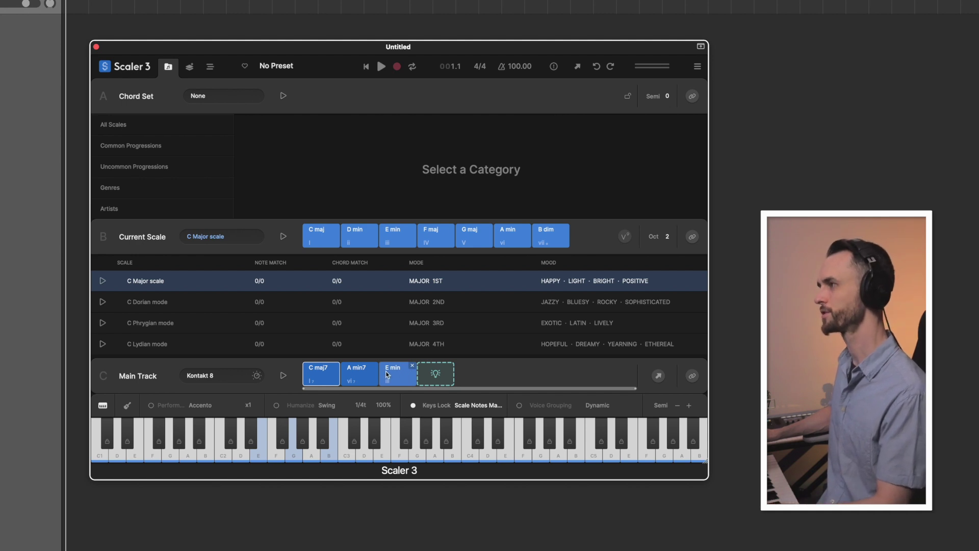
drag(387, 374, 436, 375)
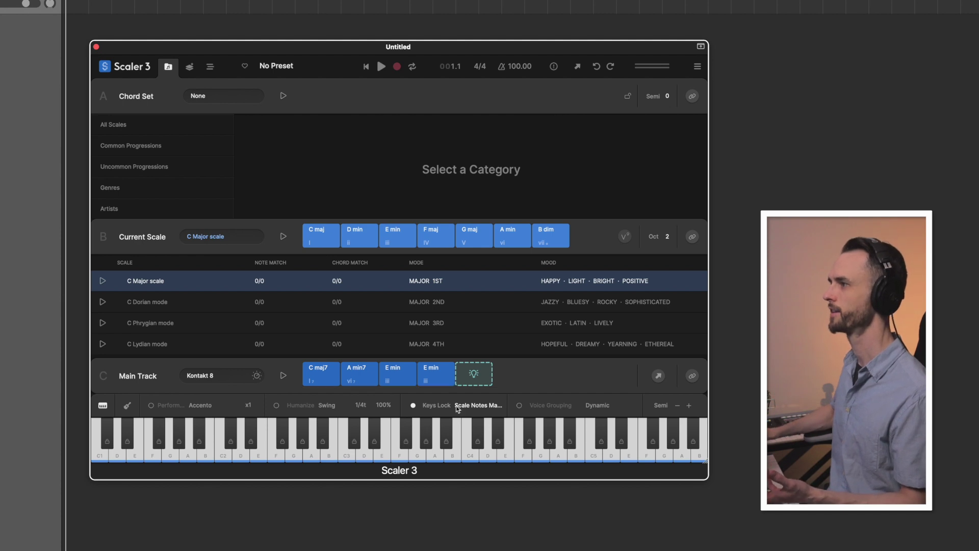
- Set Keys Lock to Scale Notes Only, link the Main Track, play along, then stop playback
click(475, 406)
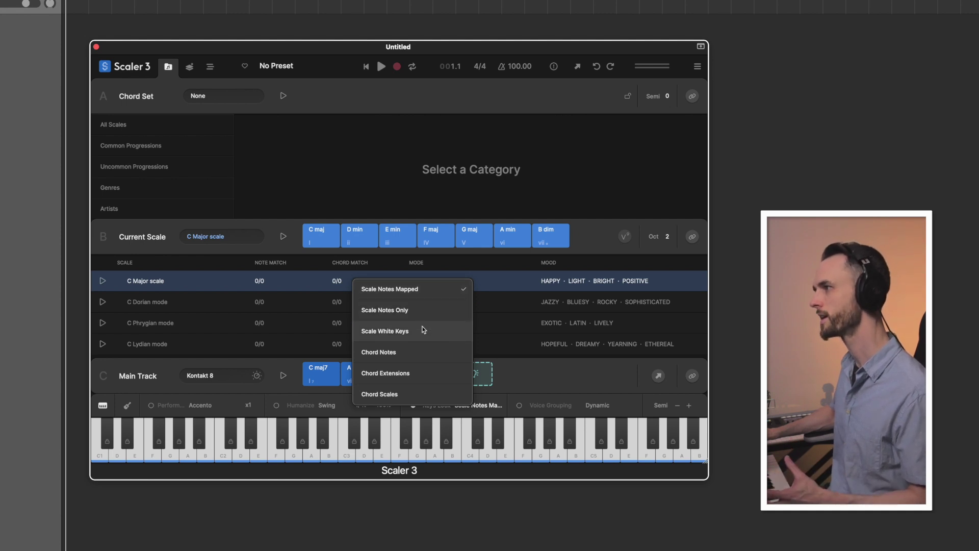
click(411, 393)
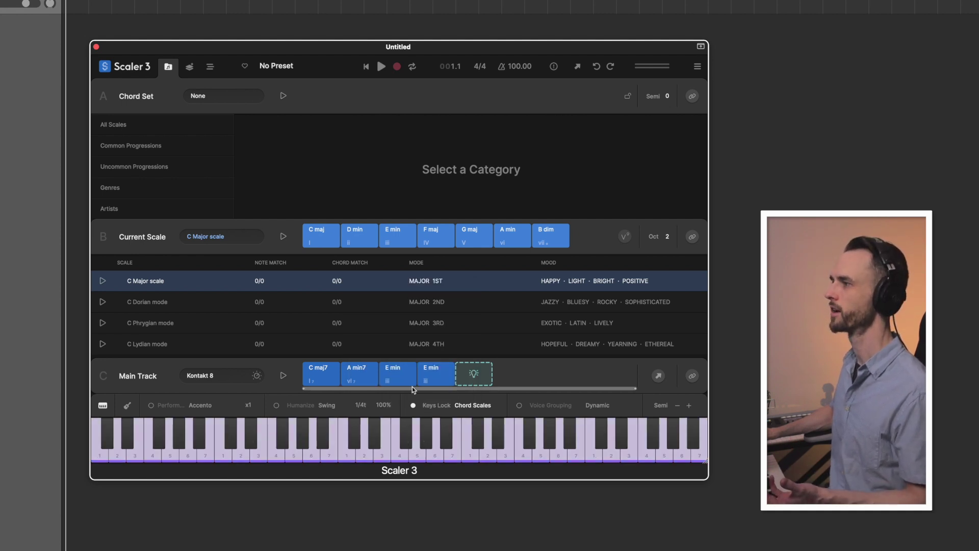
click(692, 376)
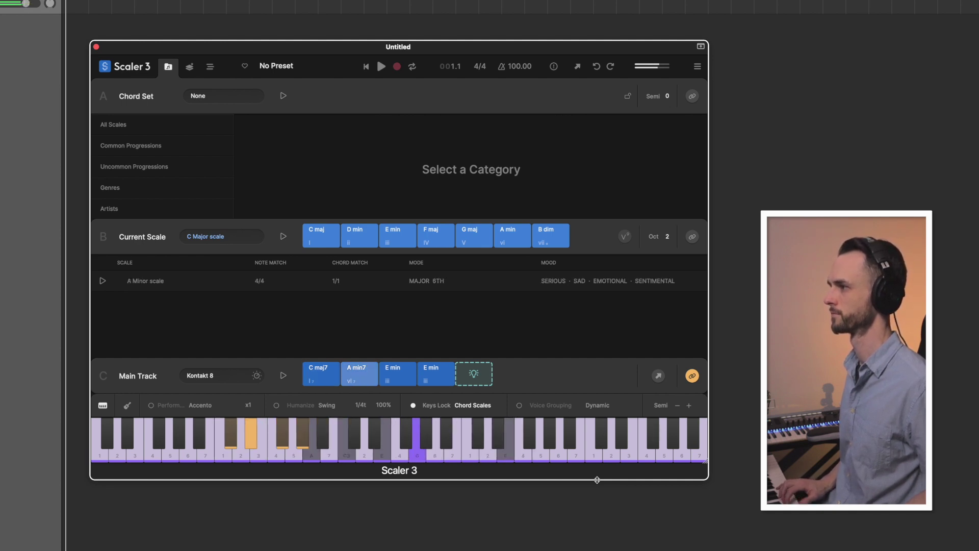
key(space)
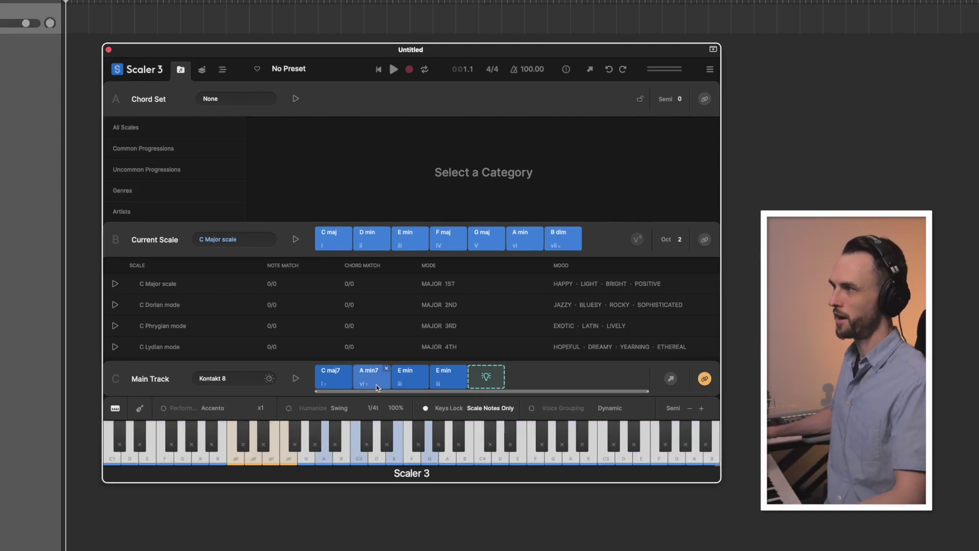
- On the Explore page, set Genre to Cinematic and Mood to Neutral
click(202, 69)
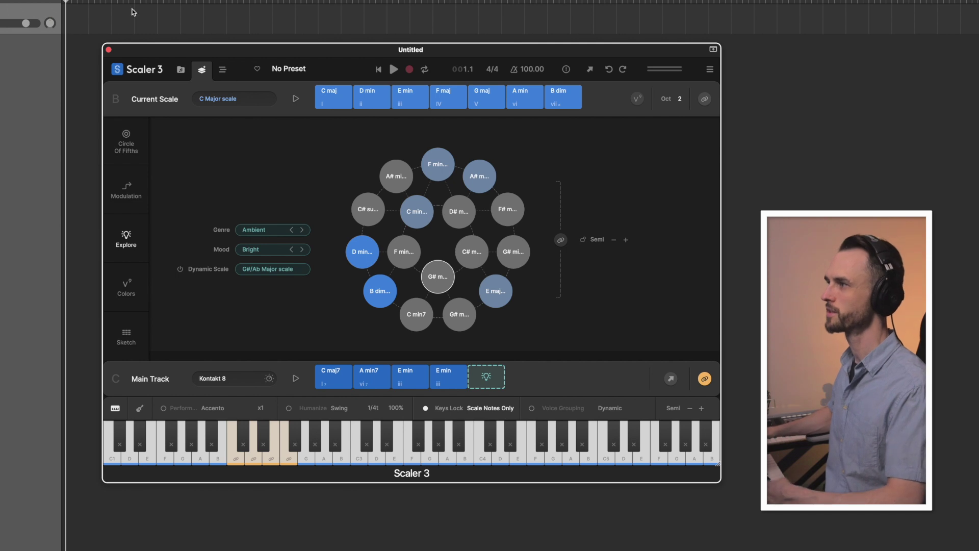
click(272, 236)
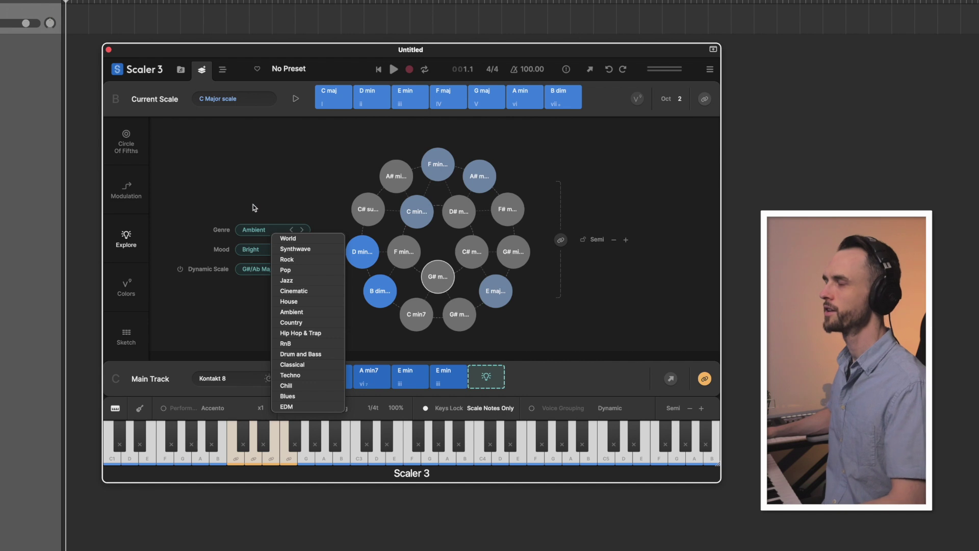
click(252, 251)
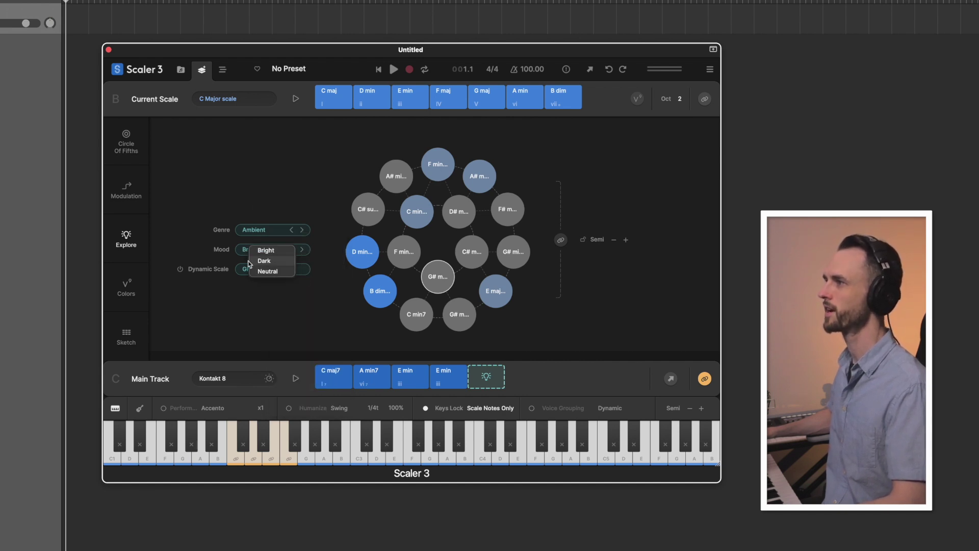
click(243, 278)
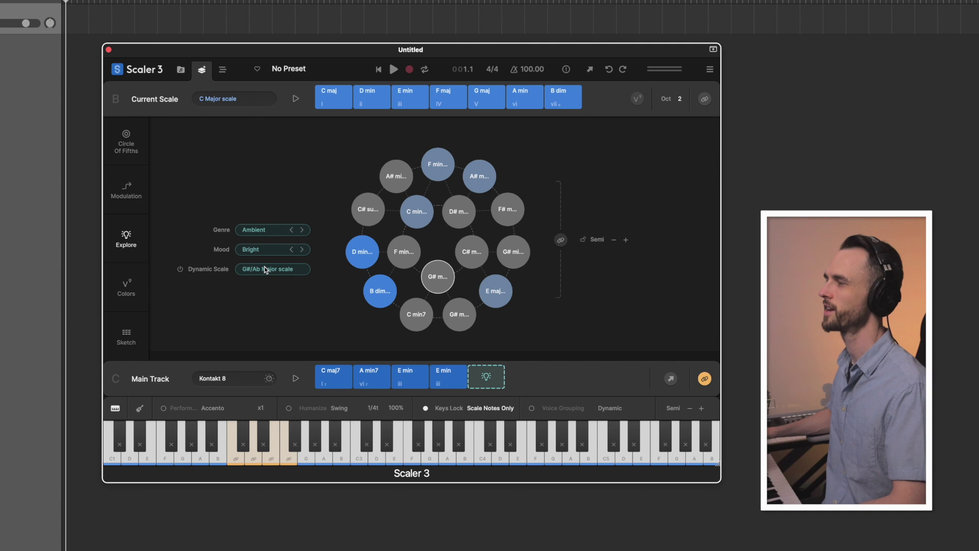
click(266, 230)
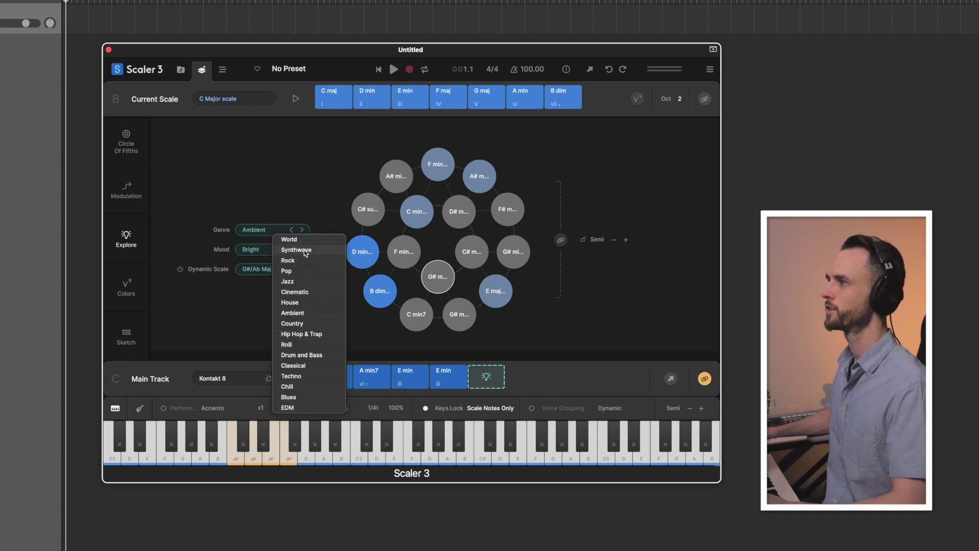
click(320, 290)
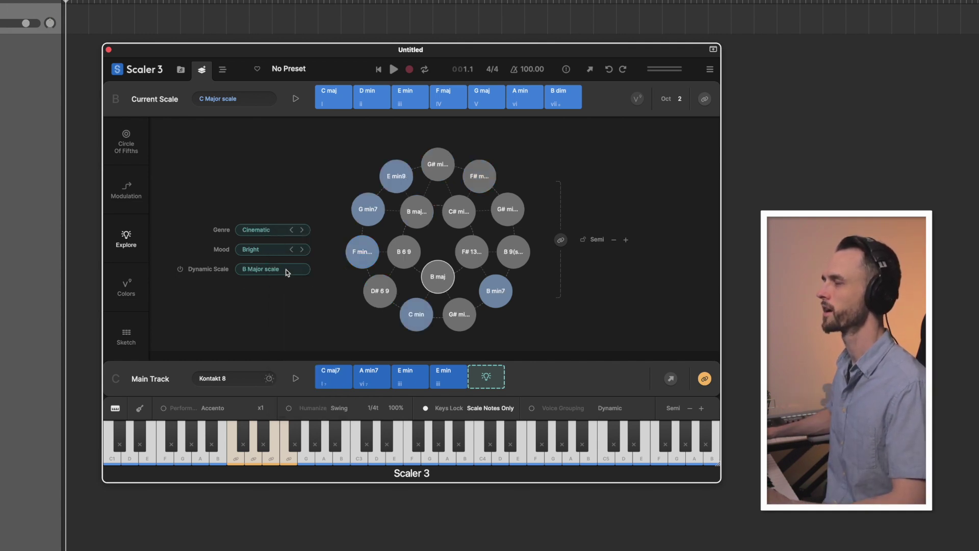
click(283, 250)
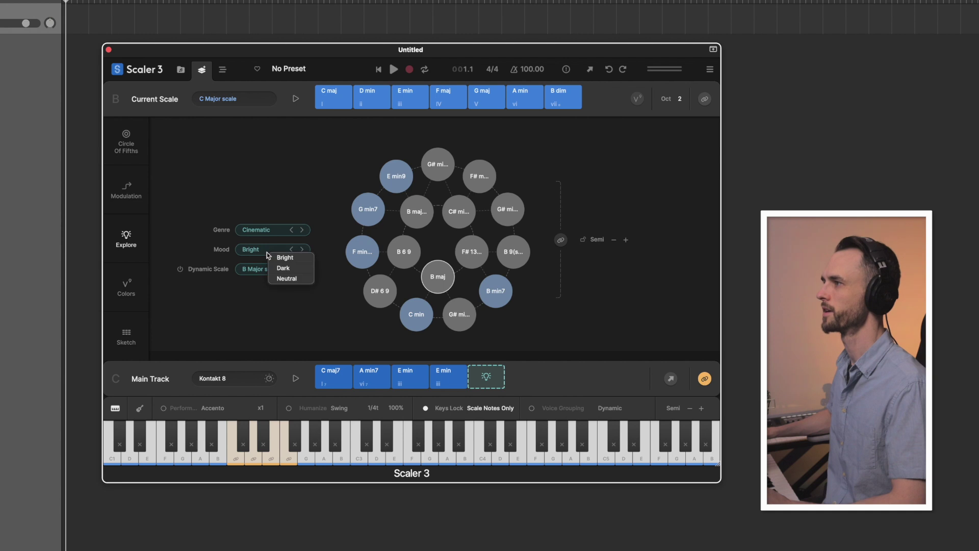
click(288, 278)
click(430, 281)
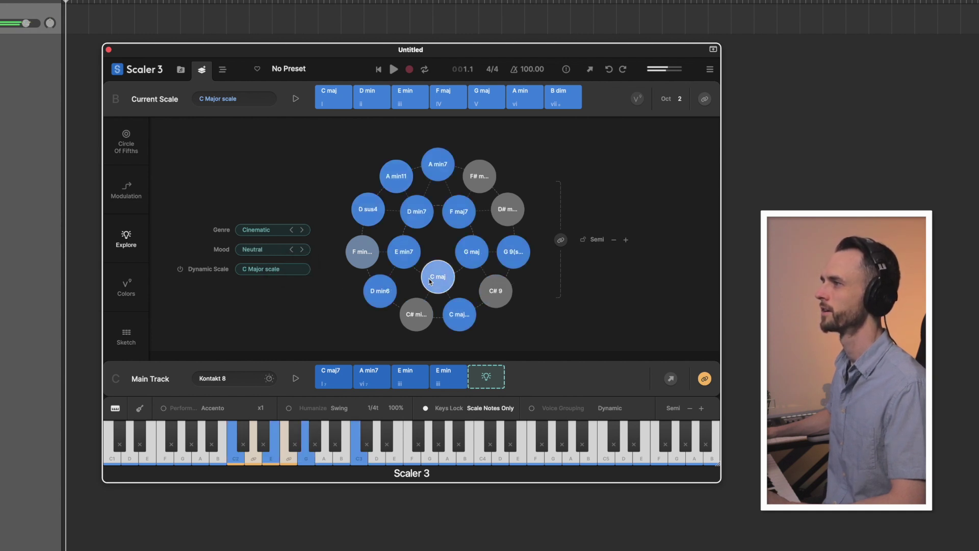
click(411, 261)
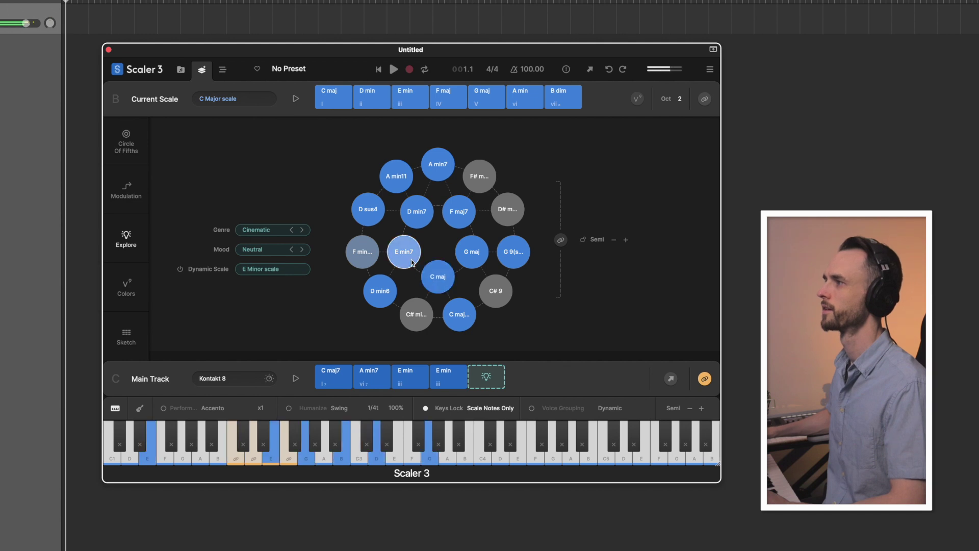
click(416, 209)
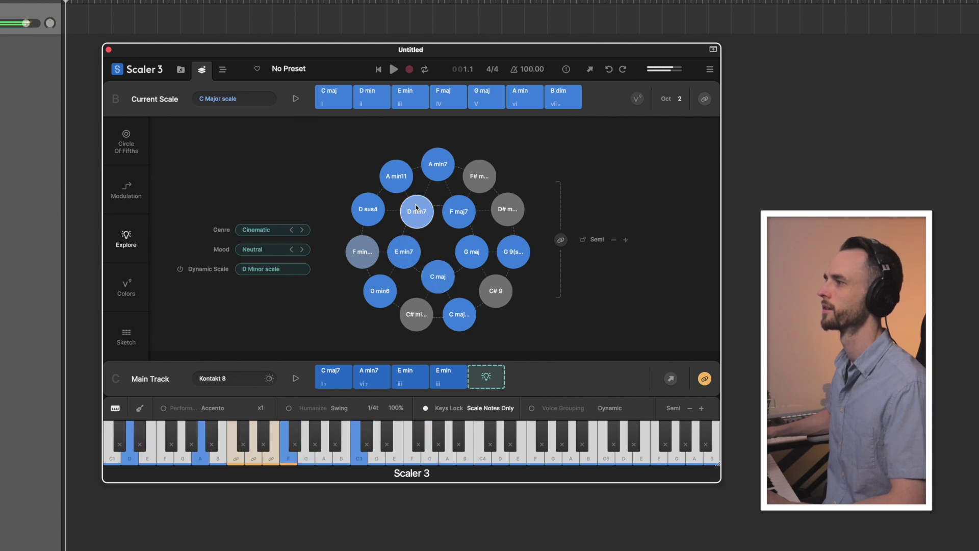
click(435, 163)
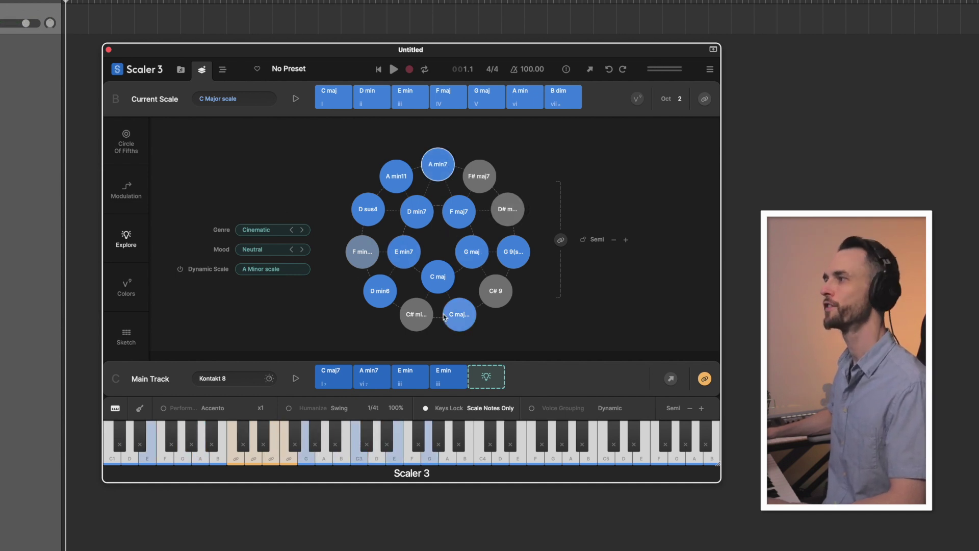
click(439, 274)
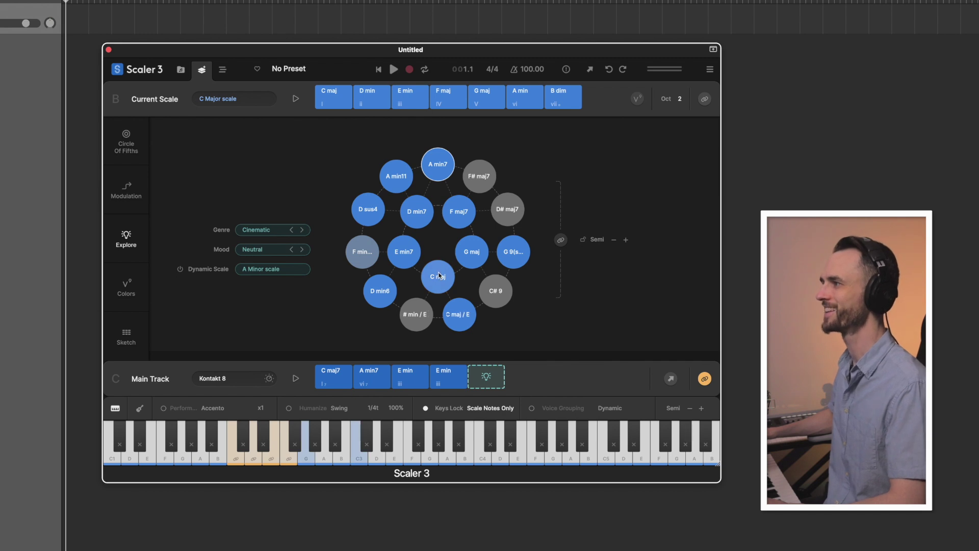
click(440, 276)
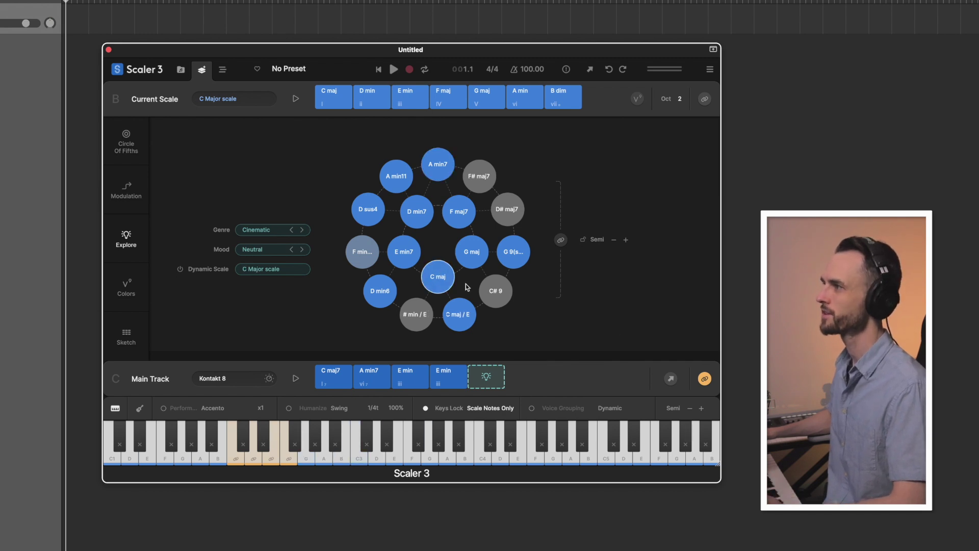
click(439, 285)
click(372, 266)
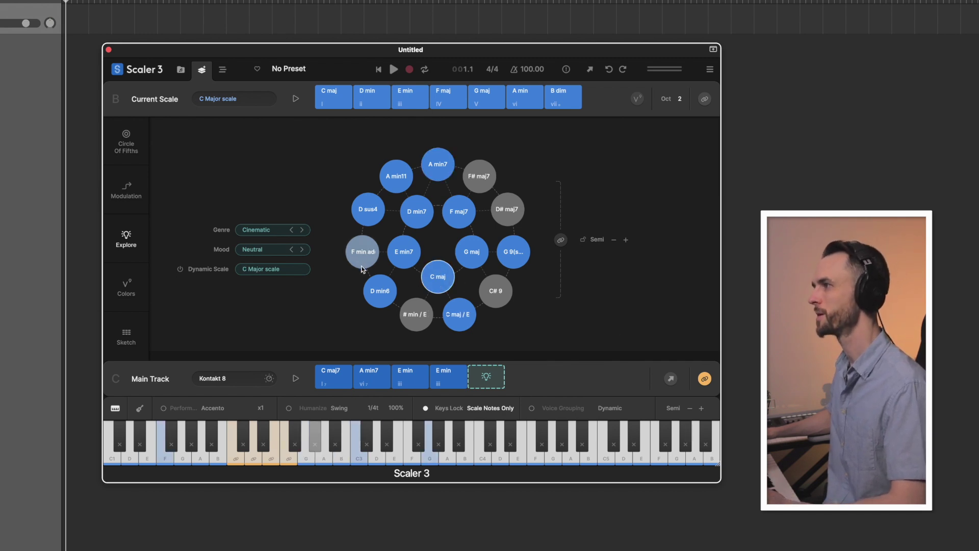
click(416, 315)
click(436, 284)
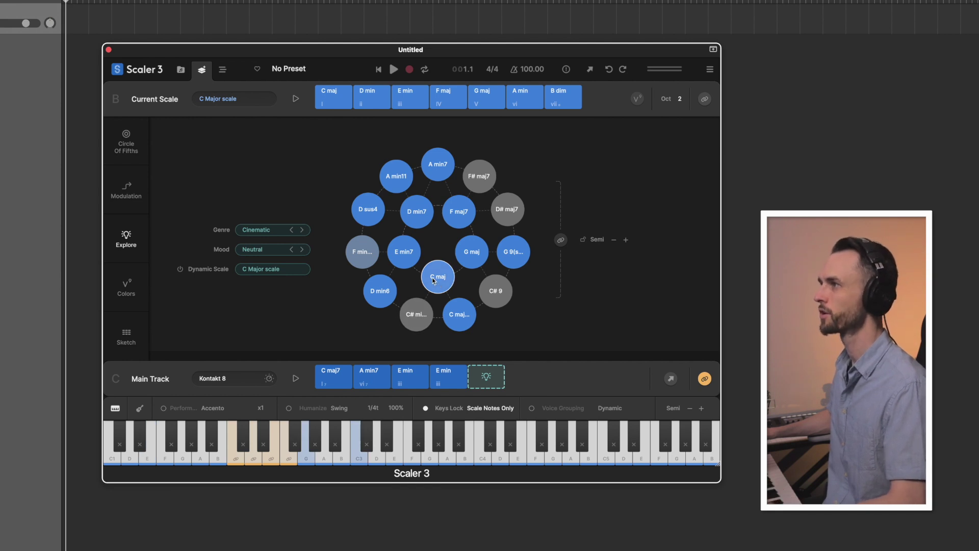
click(479, 177)
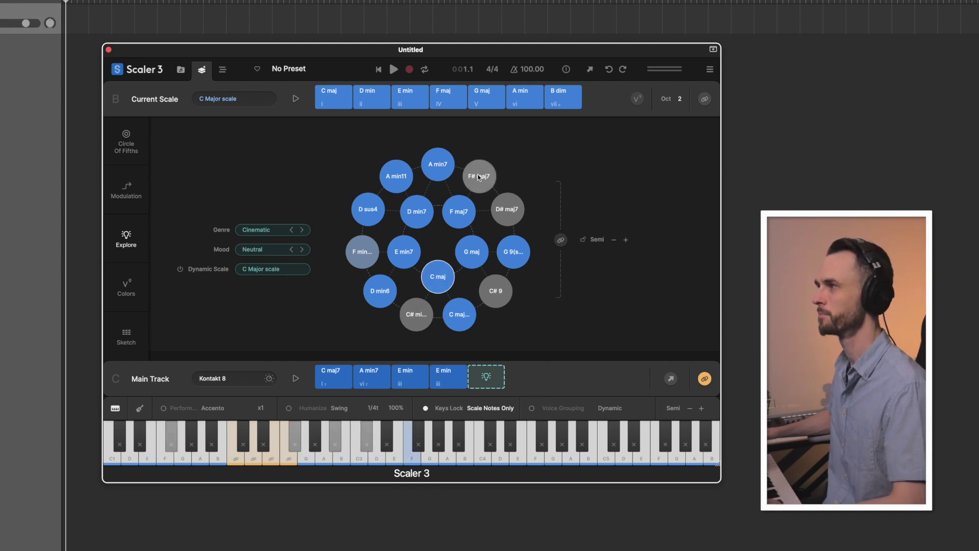
click(369, 254)
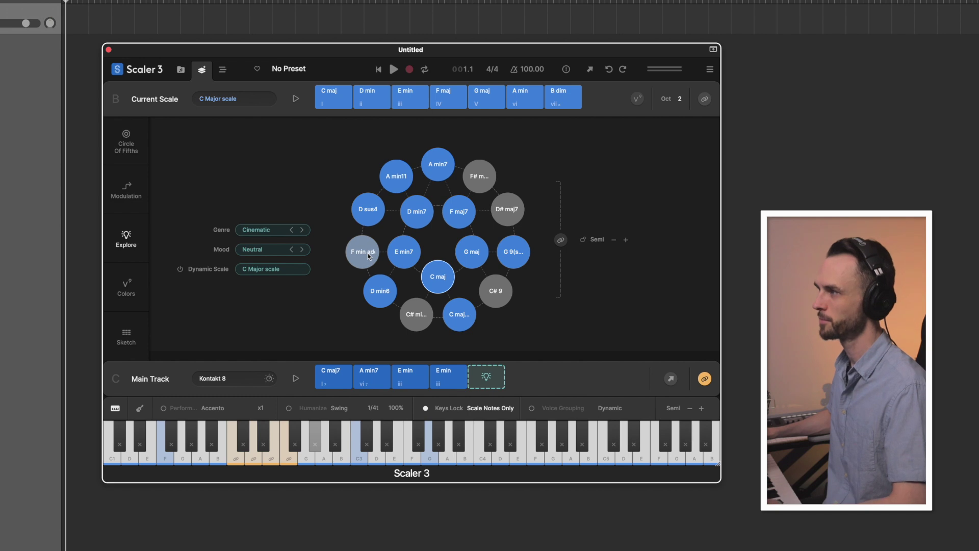
click(414, 317)
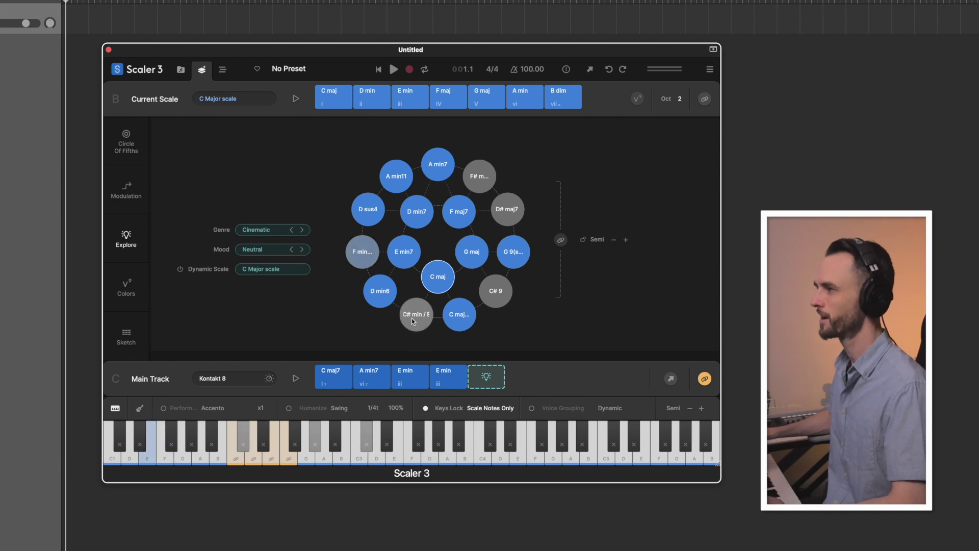
click(442, 278)
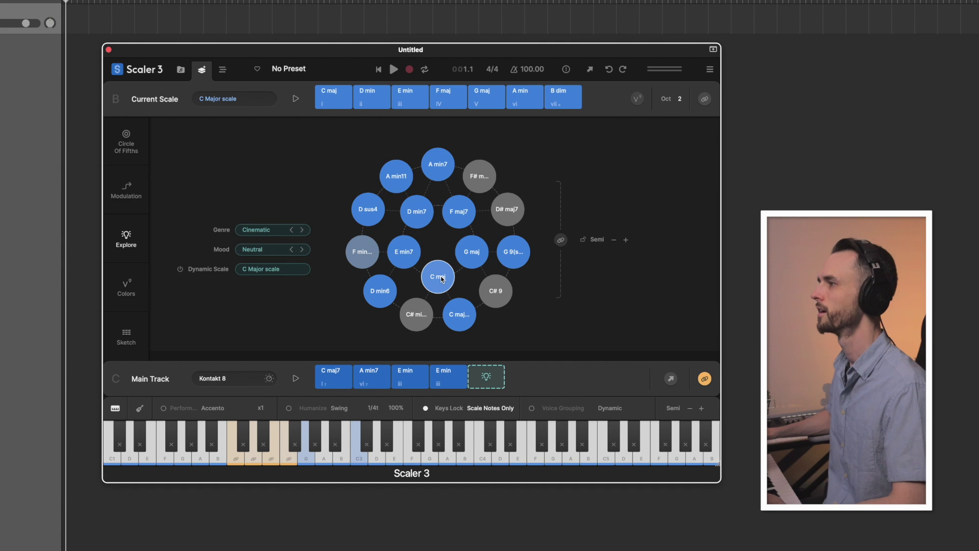
click(441, 278)
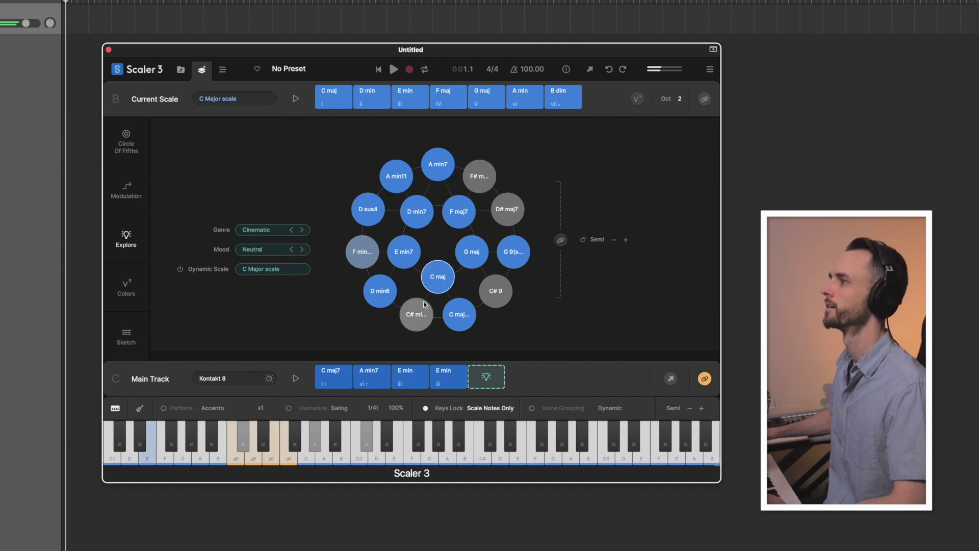
click(404, 325)
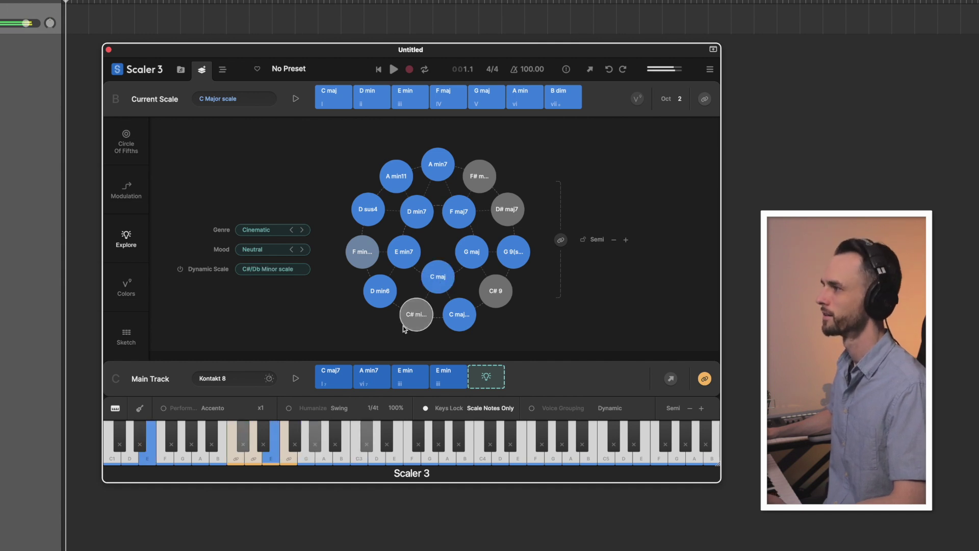
click(489, 291)
click(510, 210)
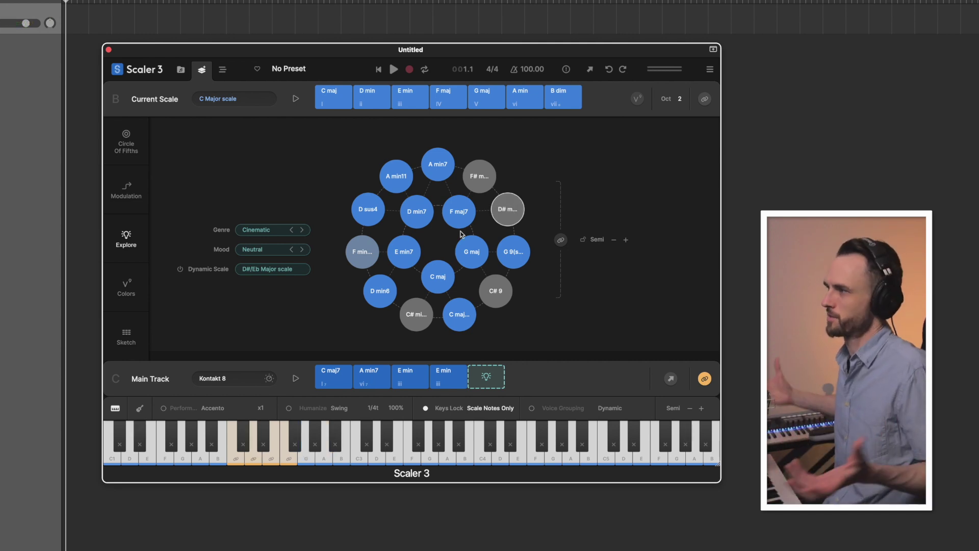
click(461, 211)
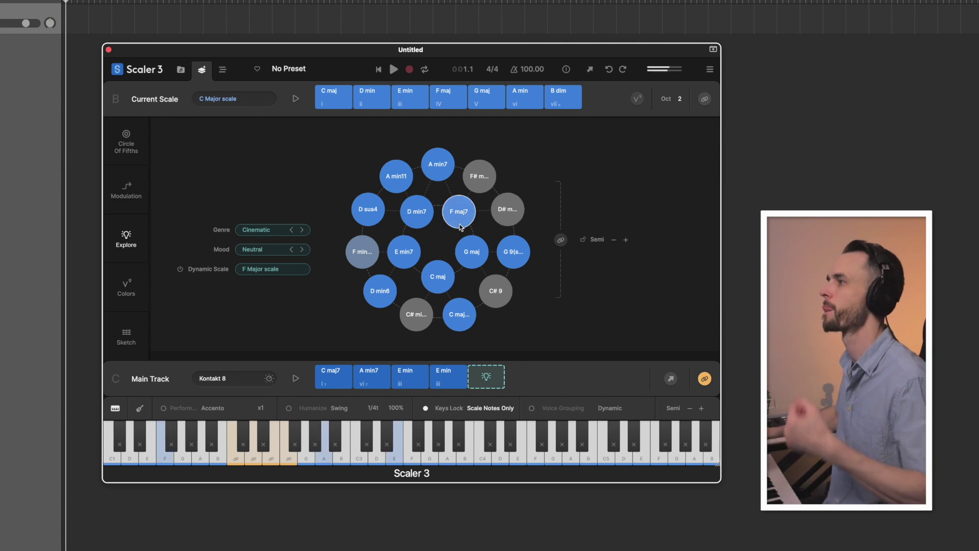
click(443, 282)
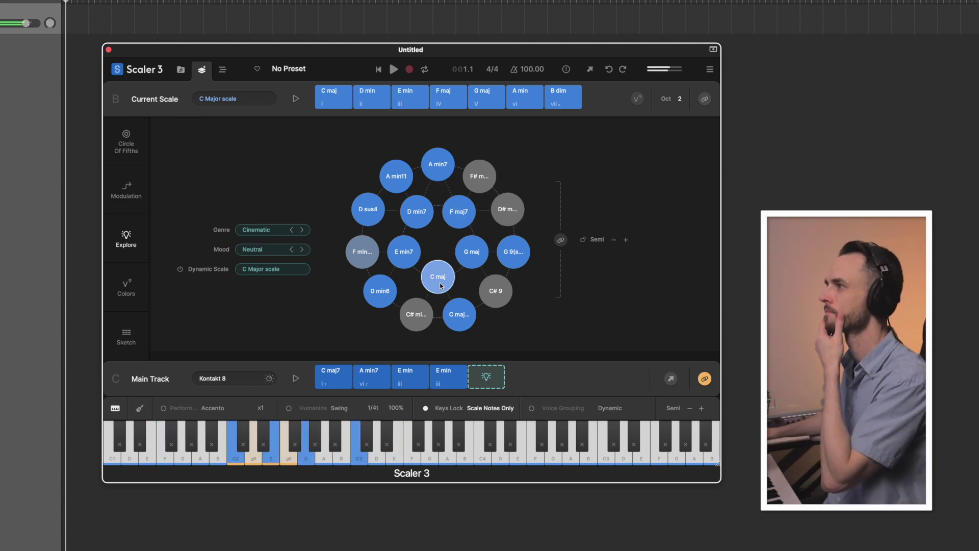
click(415, 260)
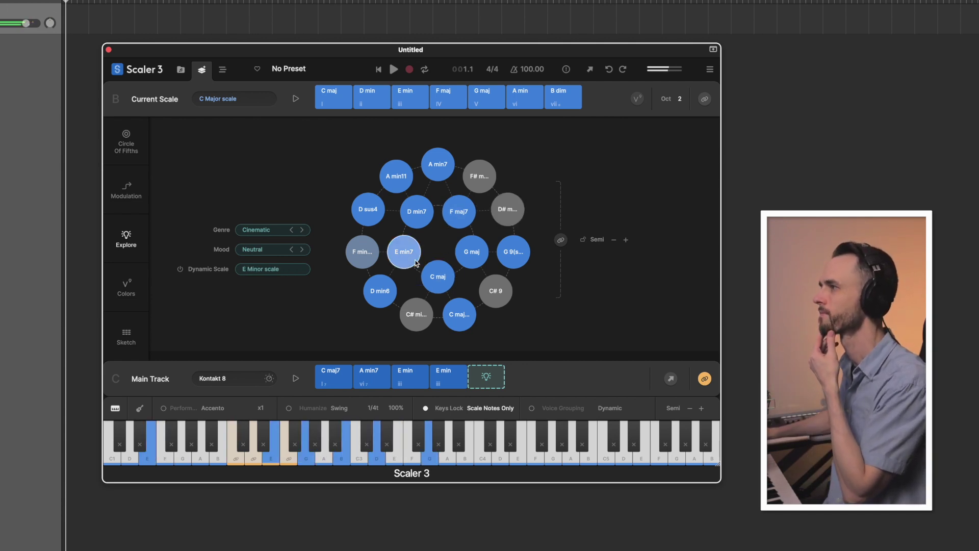
click(453, 211)
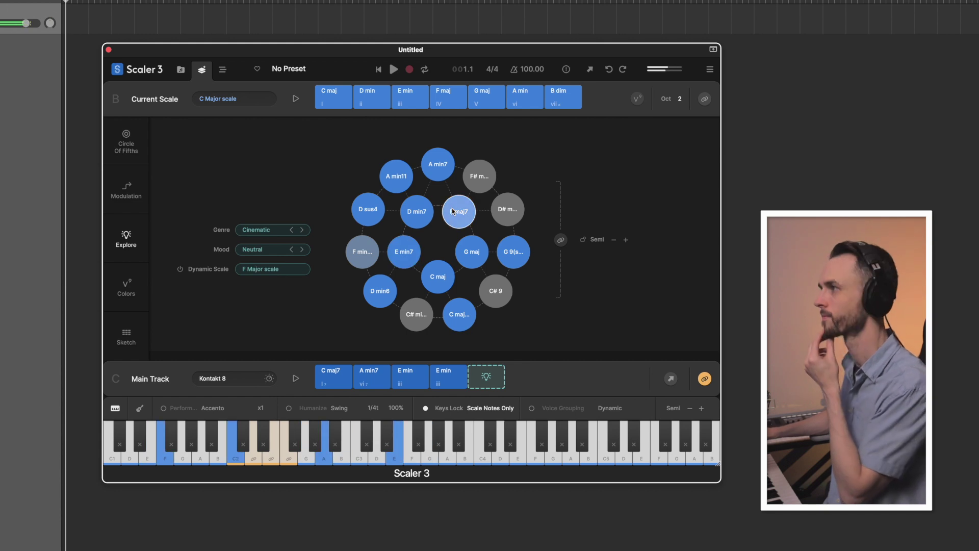
click(394, 167)
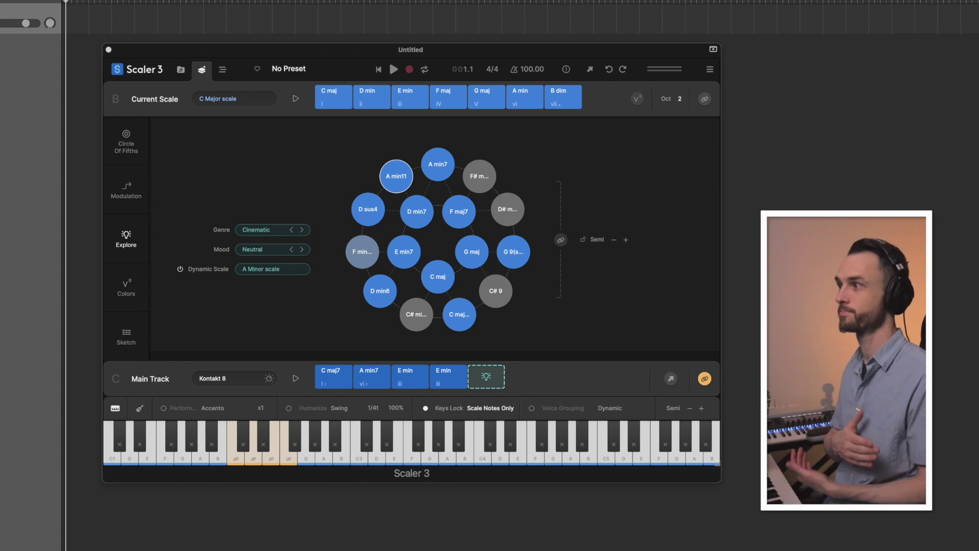
click(447, 281)
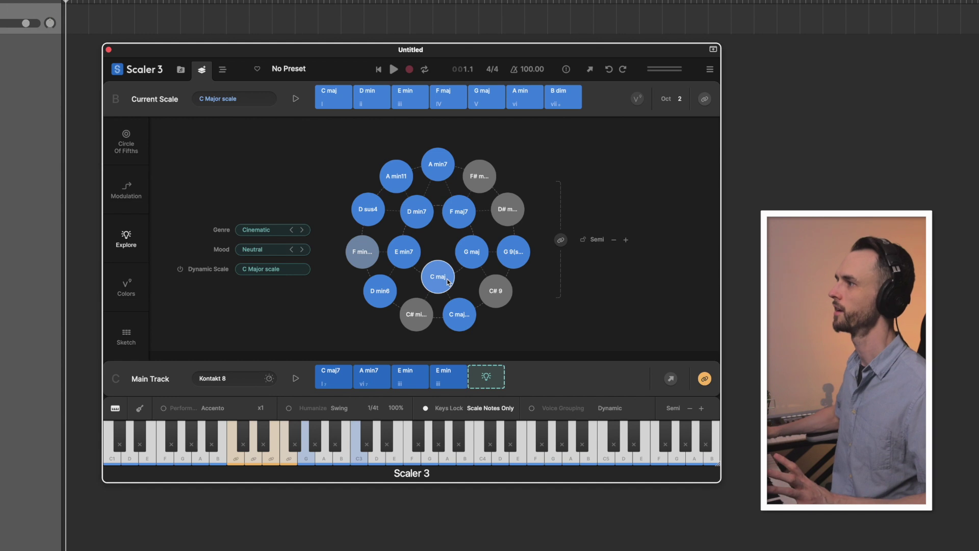
click(447, 281)
click(444, 283)
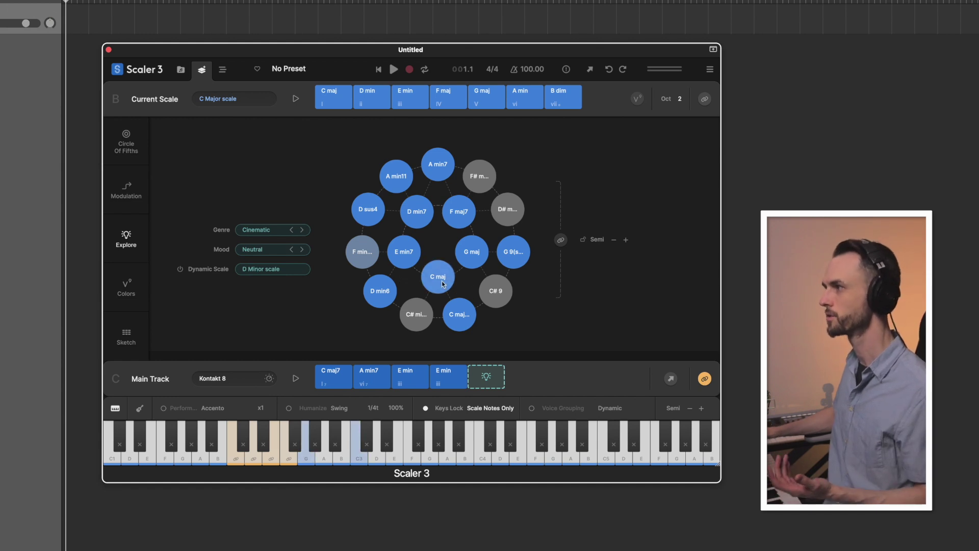
- Add C maj, D min6, E min7 and D min7 to the Main Track, then delete them again
drag(442, 282, 487, 378)
drag(380, 291, 525, 376)
drag(404, 252, 561, 375)
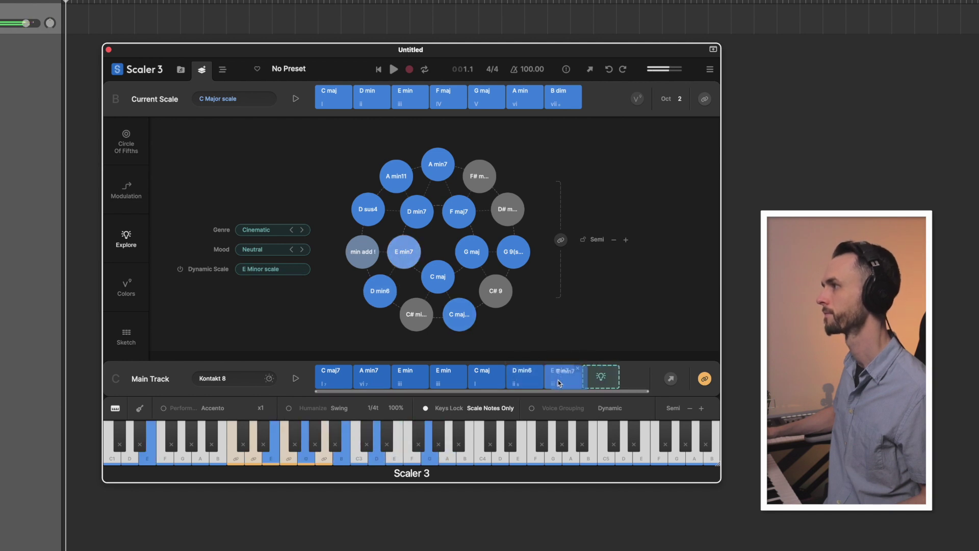
drag(417, 211, 607, 376)
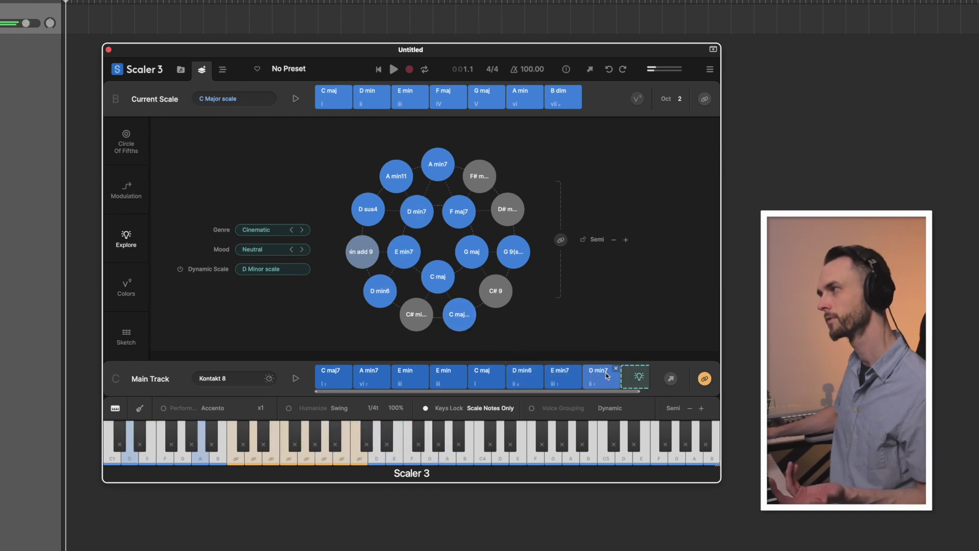
key(BackSpace)
key(BackSpace)
key(BackSpace)
key(BackSpace)
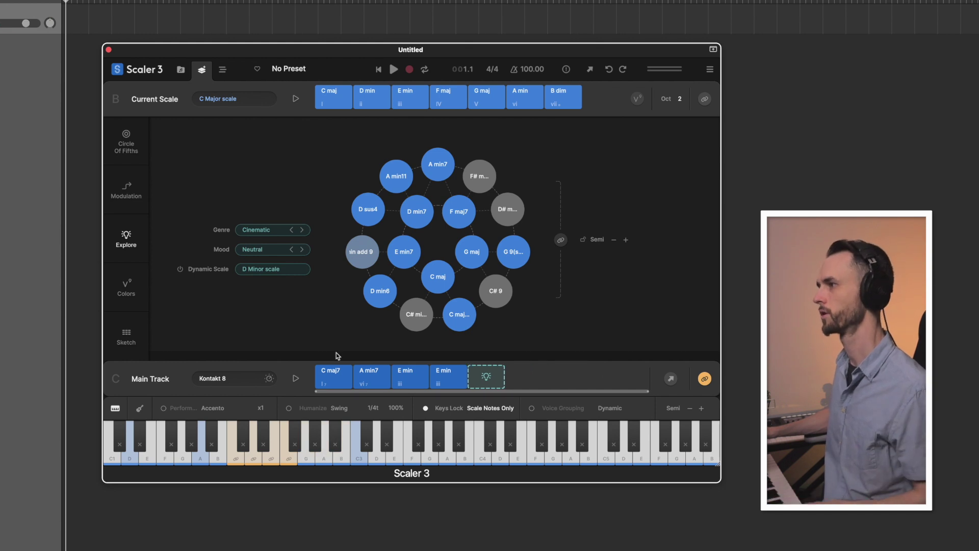
click(133, 296)
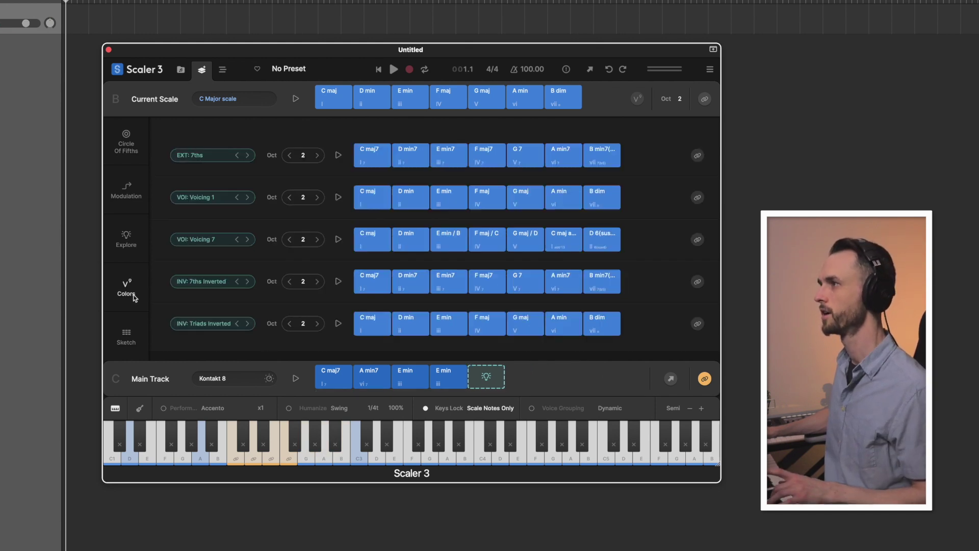
- Change the last colour row to Triads Inverted from the Inversions category
click(217, 155)
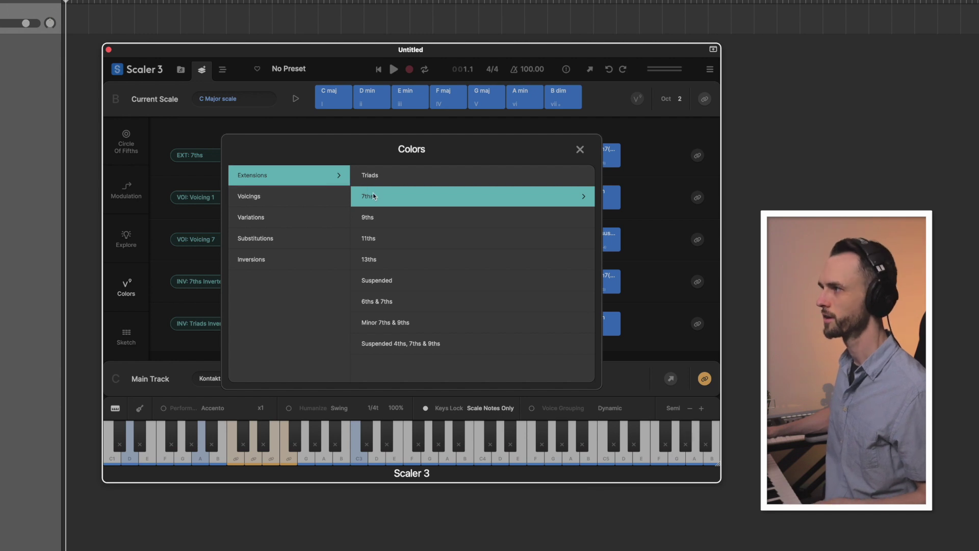
click(311, 201)
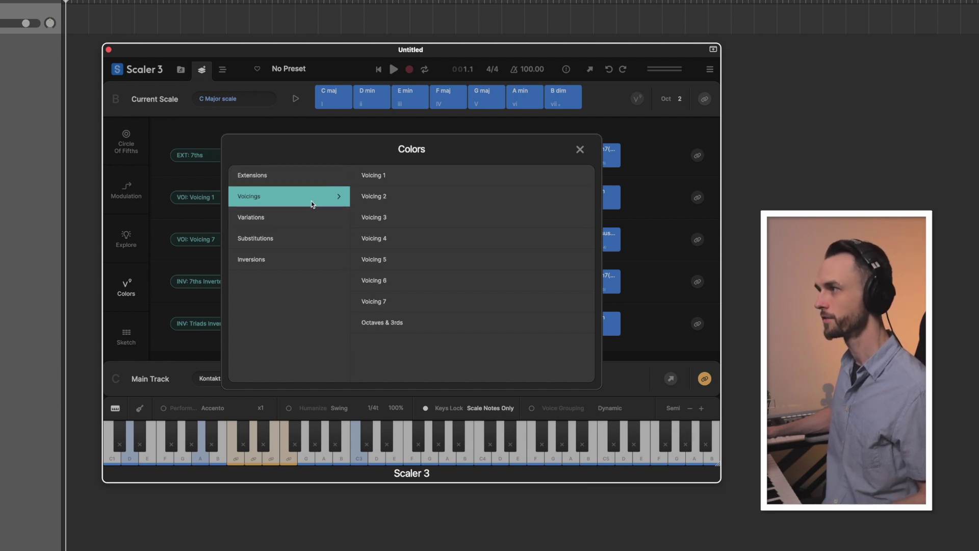
click(273, 218)
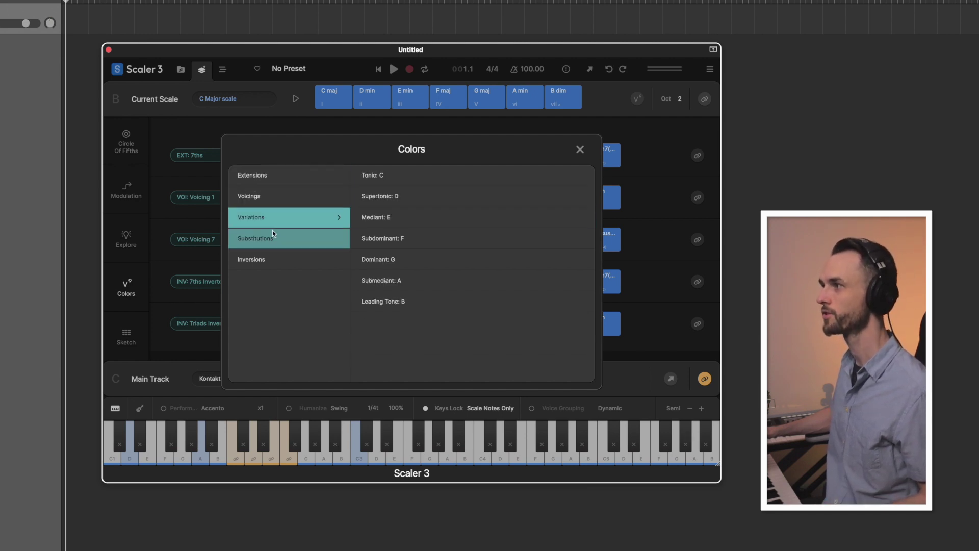
click(273, 230)
click(267, 258)
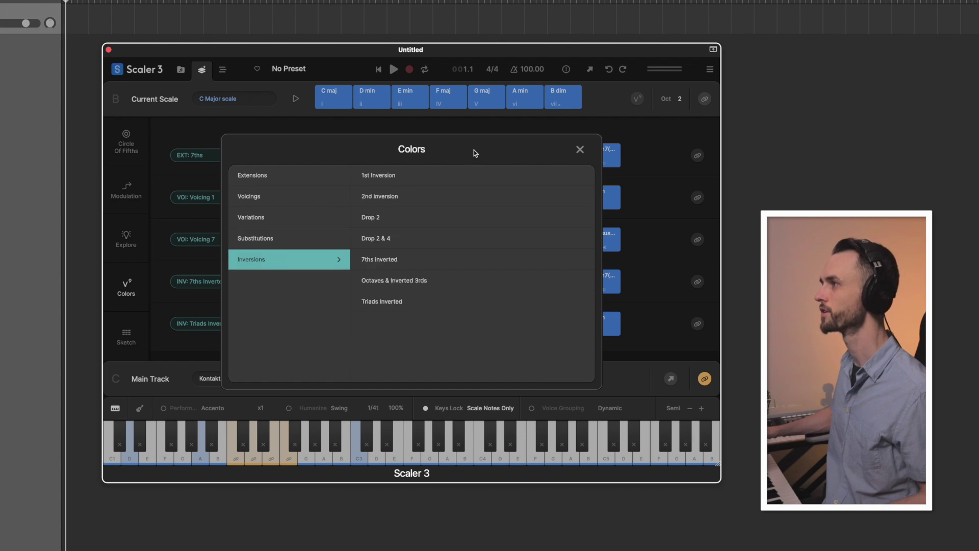
click(580, 149)
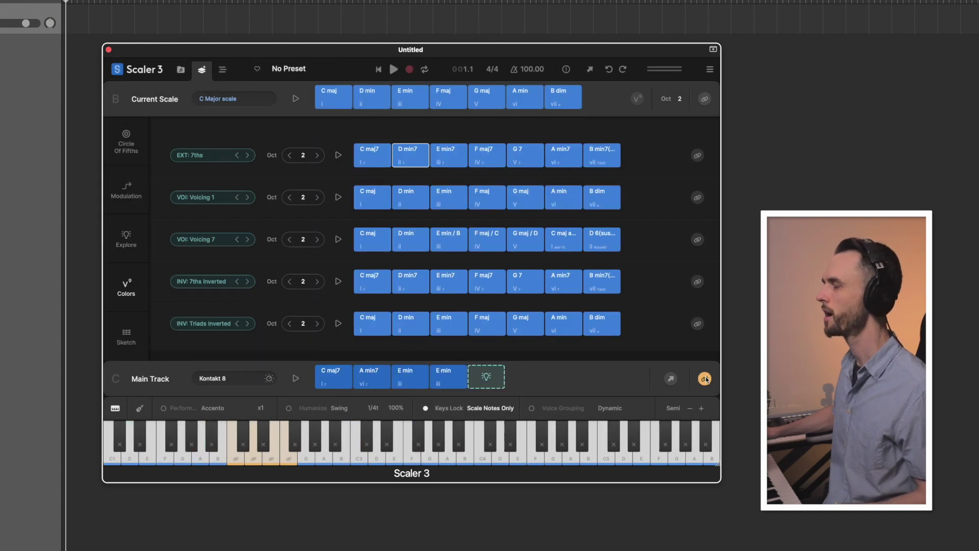
click(338, 155)
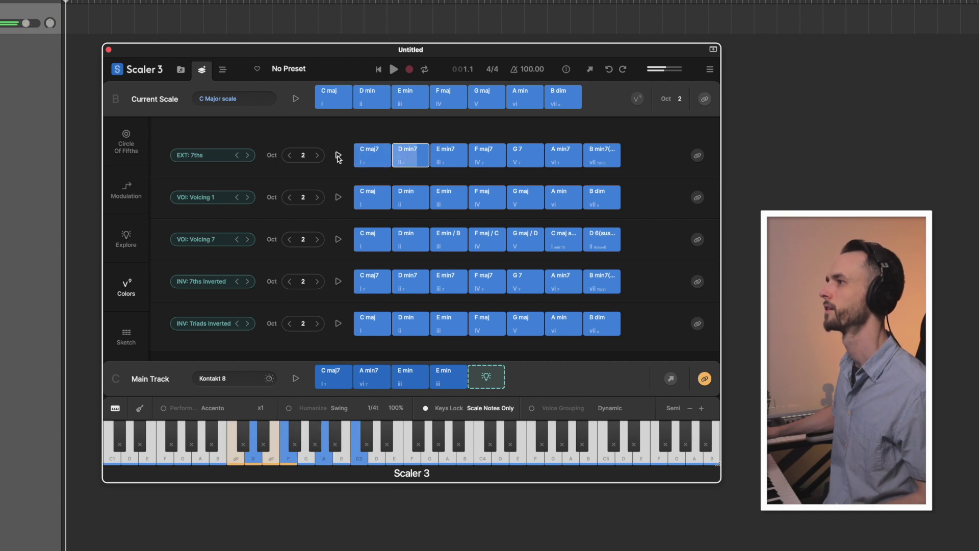
click(338, 155)
click(449, 197)
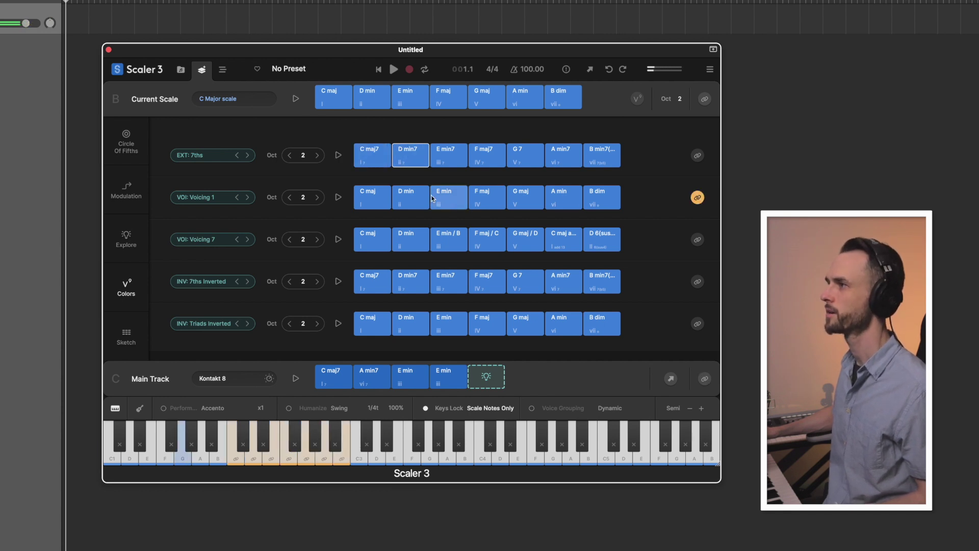
click(372, 197)
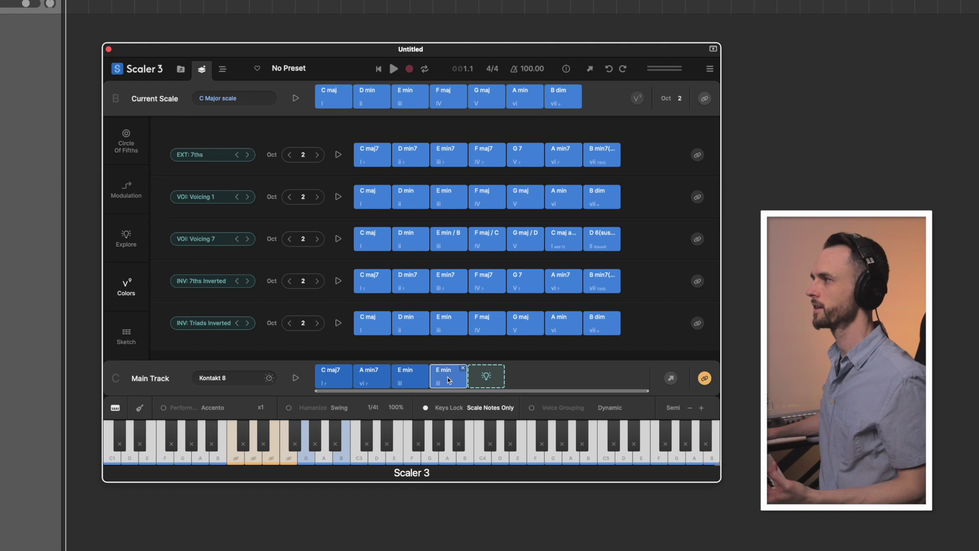
click(451, 277)
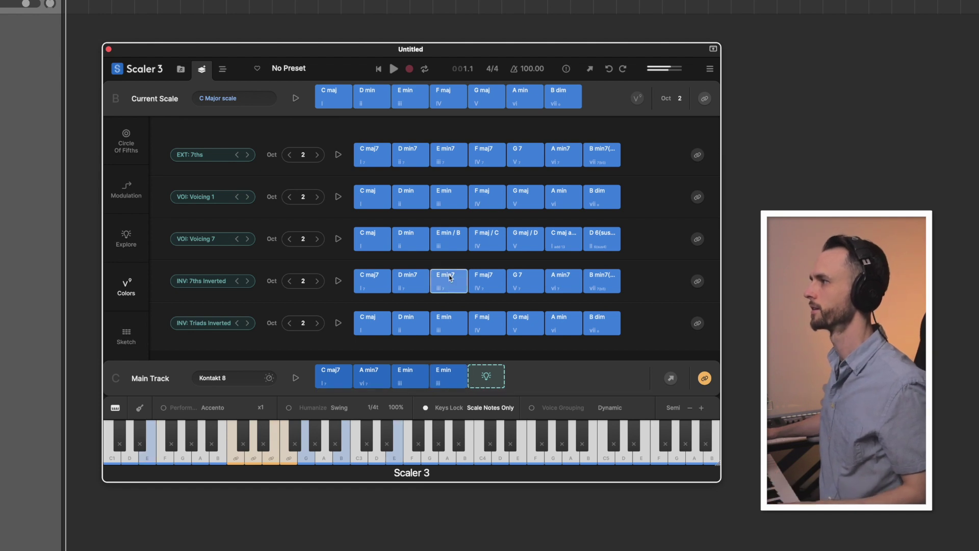
click(450, 248)
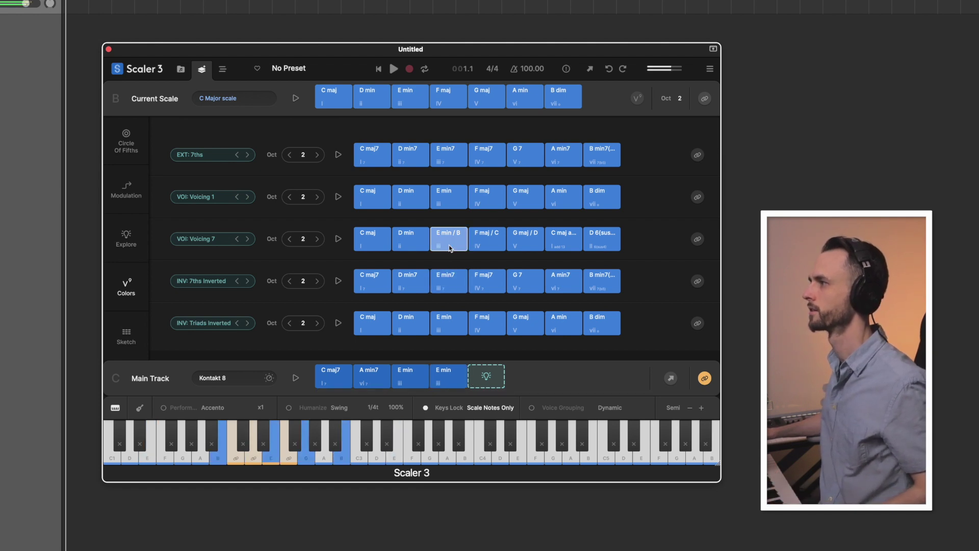
click(449, 199)
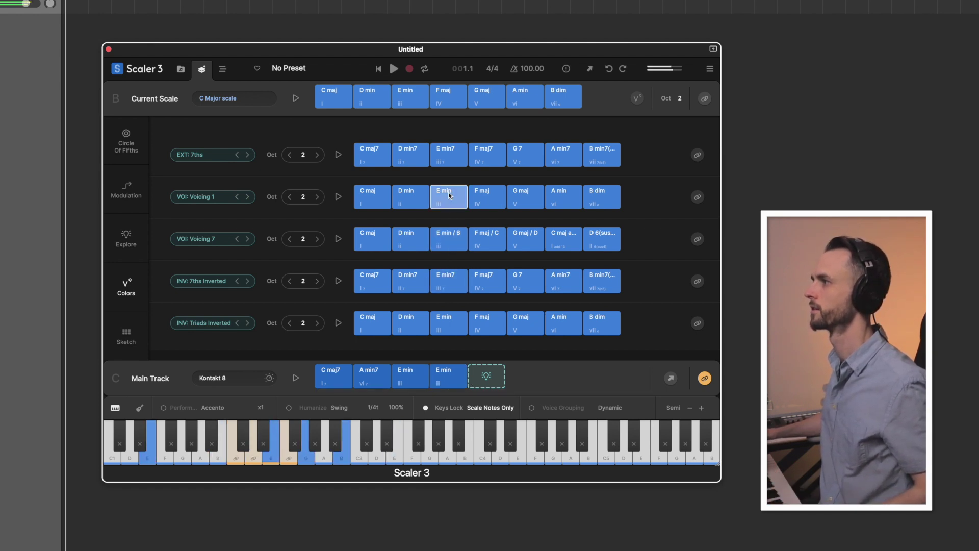
click(449, 163)
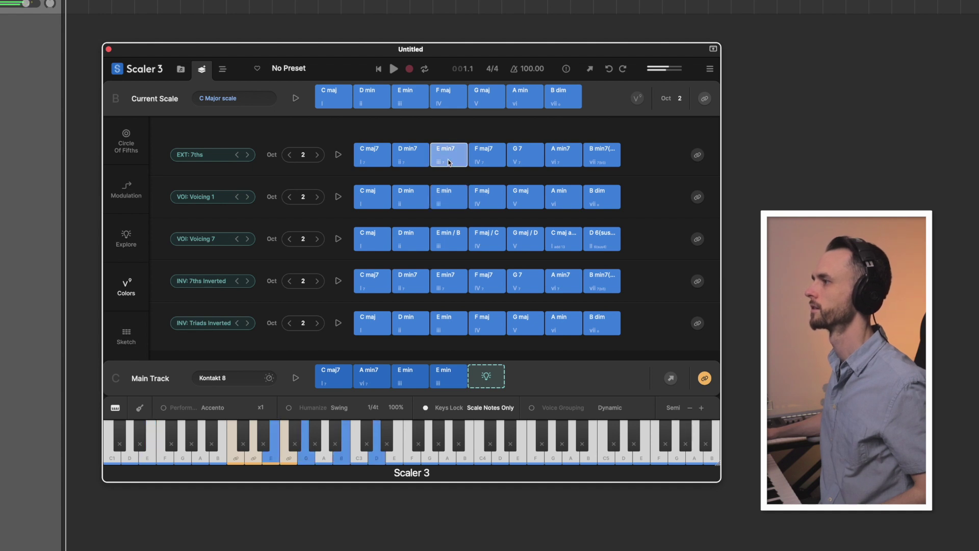
click(415, 378)
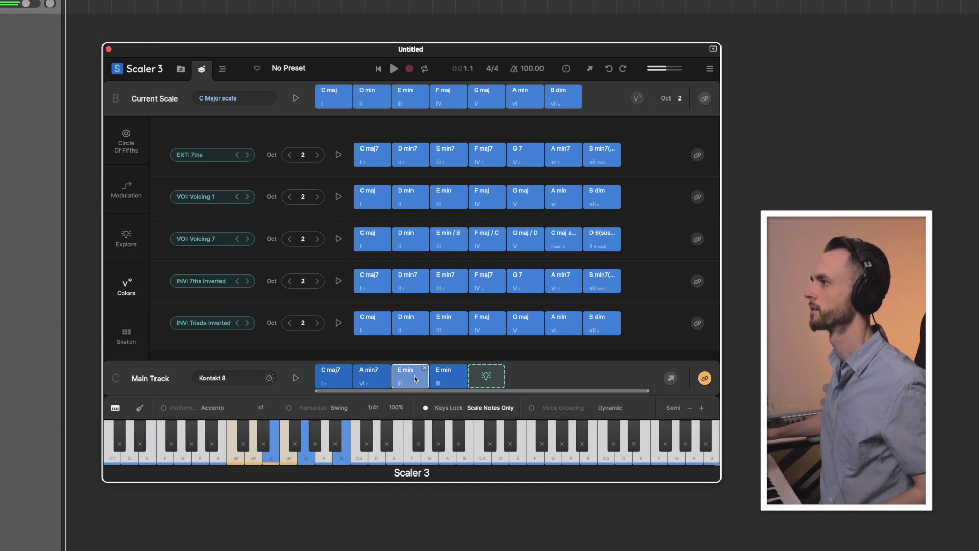
click(455, 156)
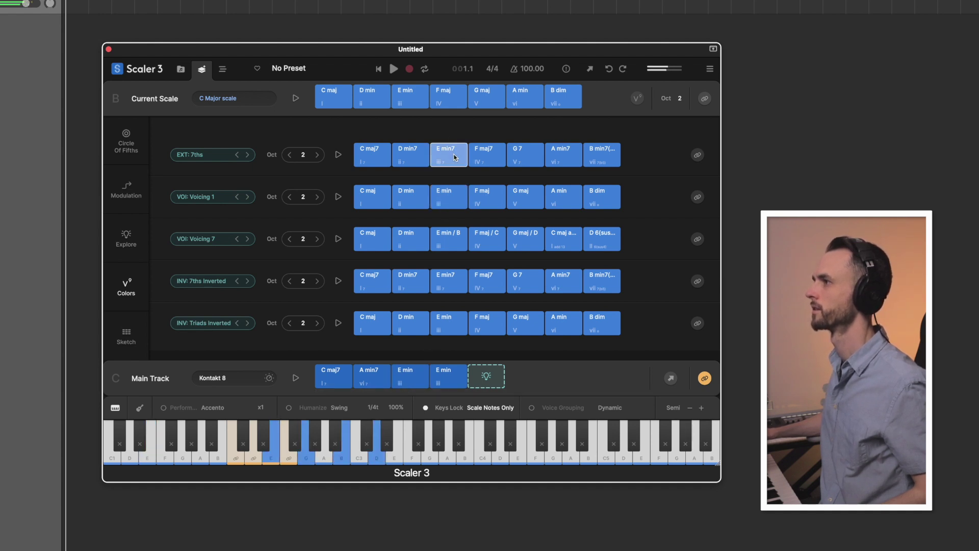
- Set the second colour row to Voicing 4, put E min / G in slot four, and relink
click(204, 197)
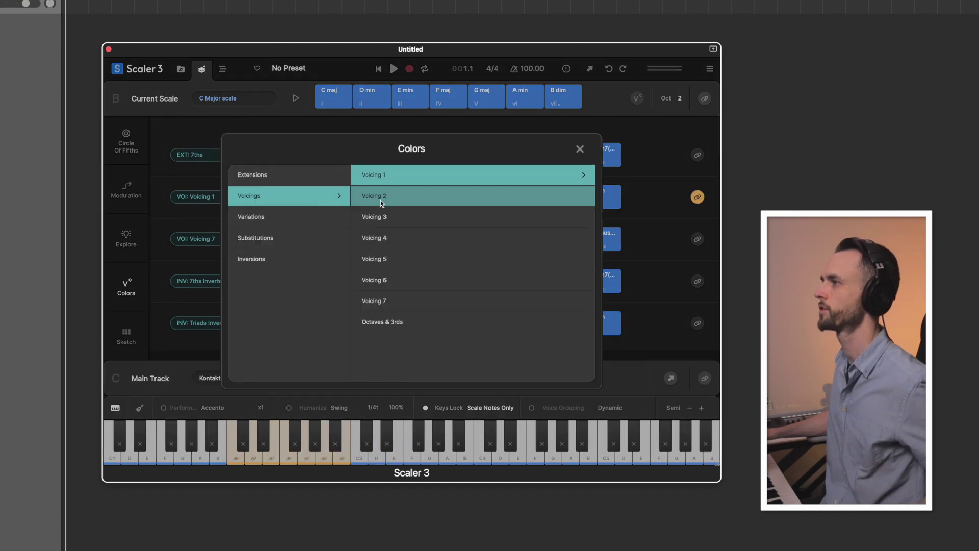
click(372, 193)
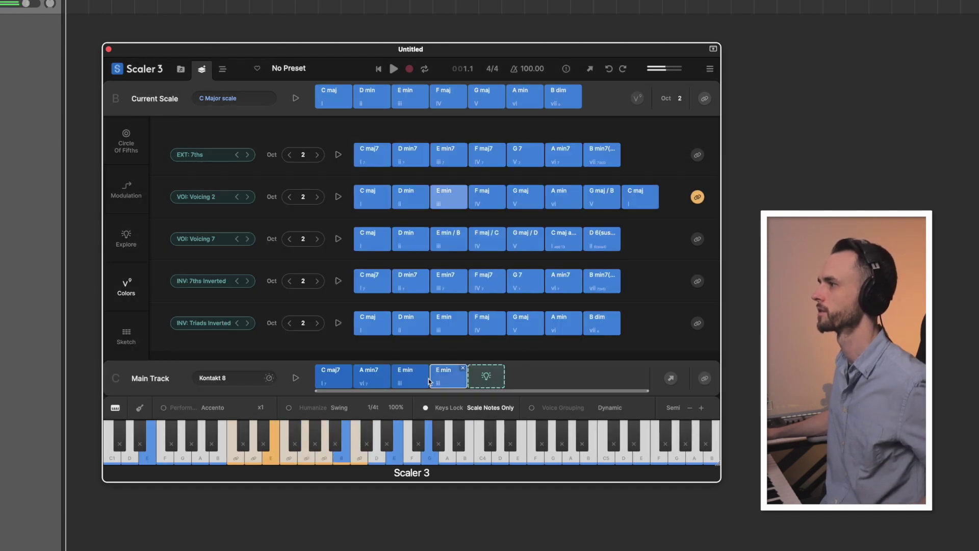
click(408, 385)
click(445, 201)
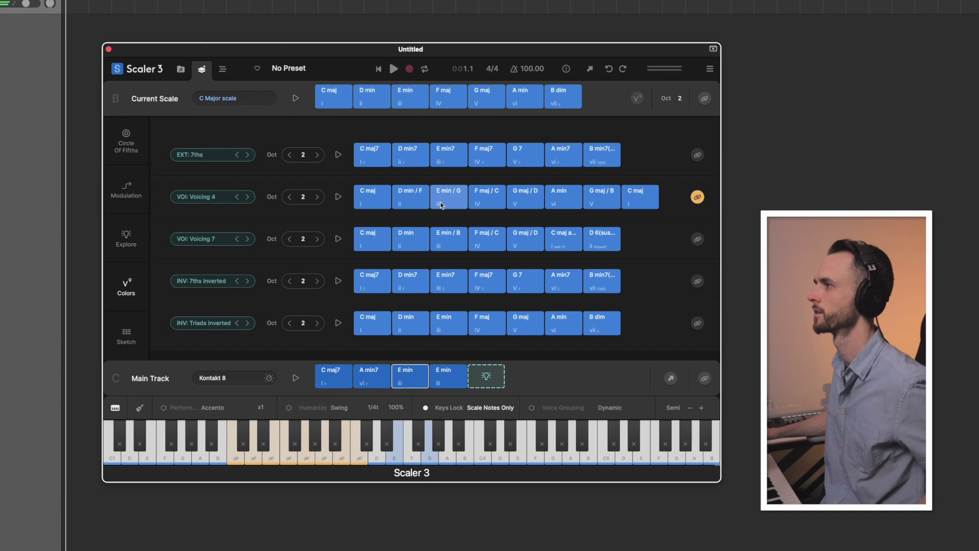
drag(445, 206, 446, 378)
click(704, 381)
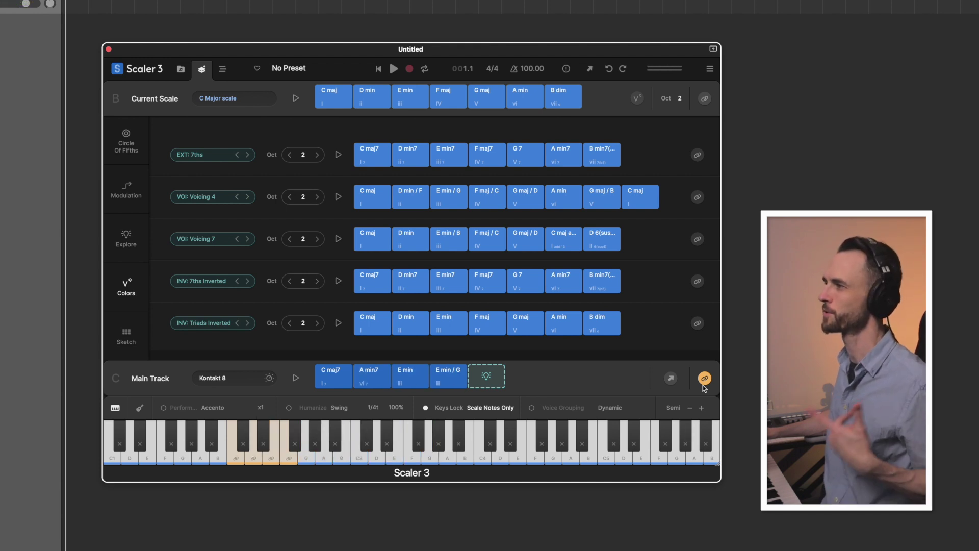
click(126, 336)
- Copy C maj7, A min7, E min, E min / G into Progressions 1, 2 and 3
drag(329, 383, 359, 152)
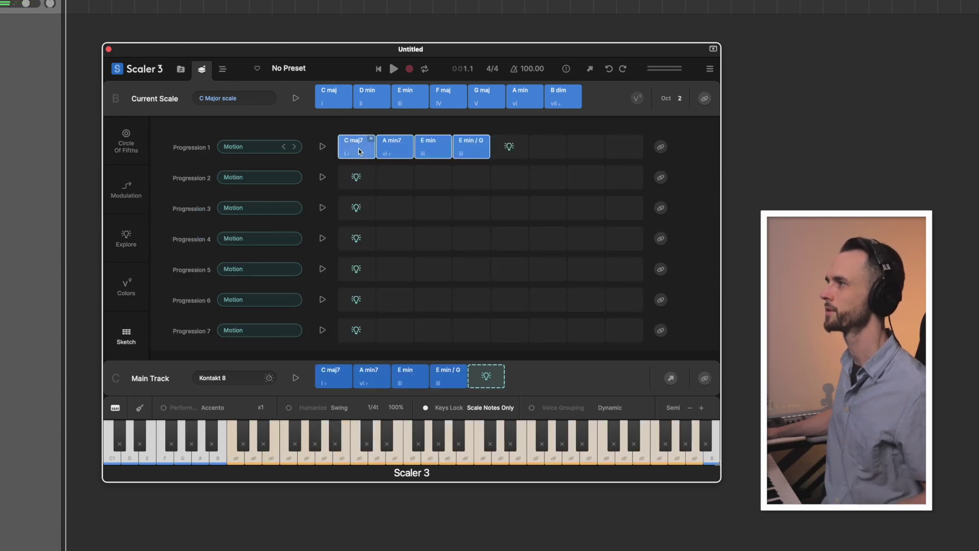
drag(360, 151, 361, 182)
drag(362, 216, 358, 212)
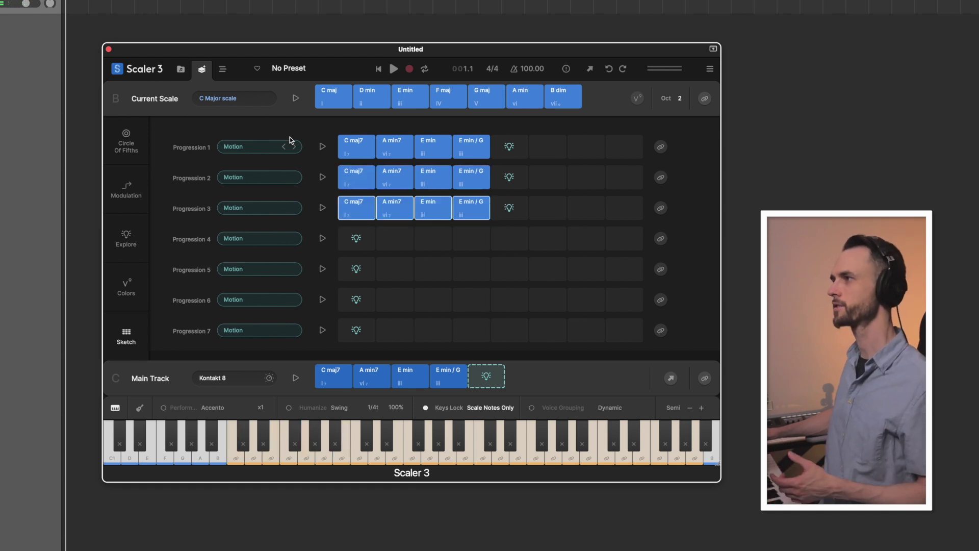
click(256, 148)
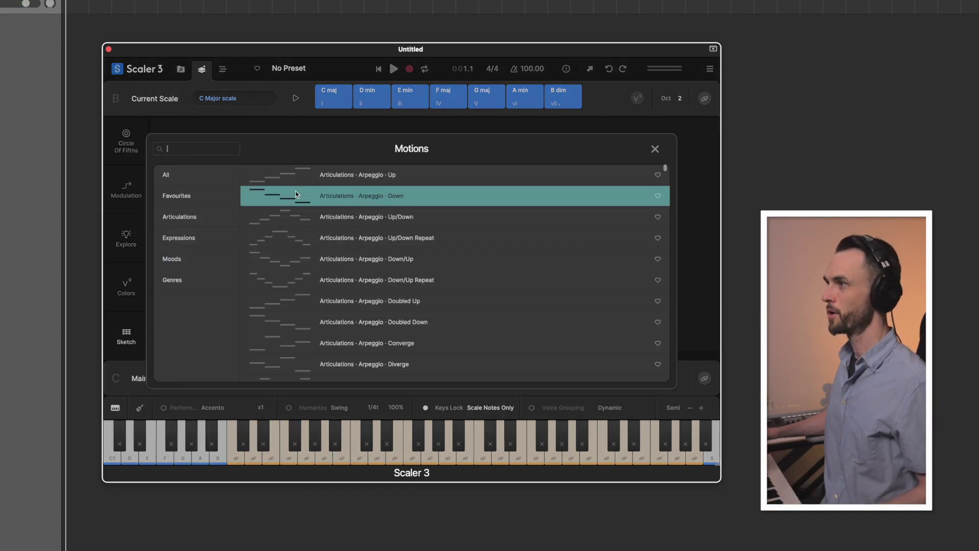
- Browse the Articulations > Passages motions for Progression 1
click(197, 216)
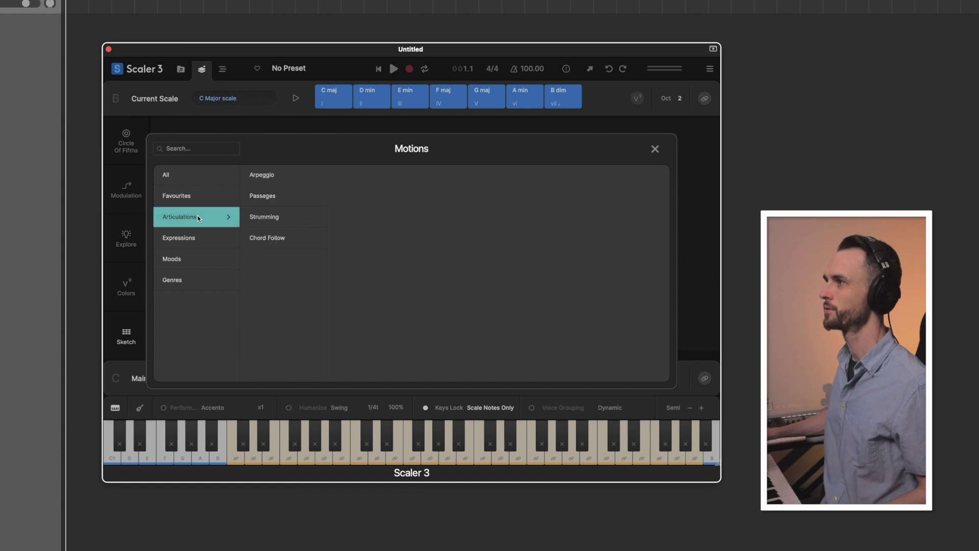
click(270, 195)
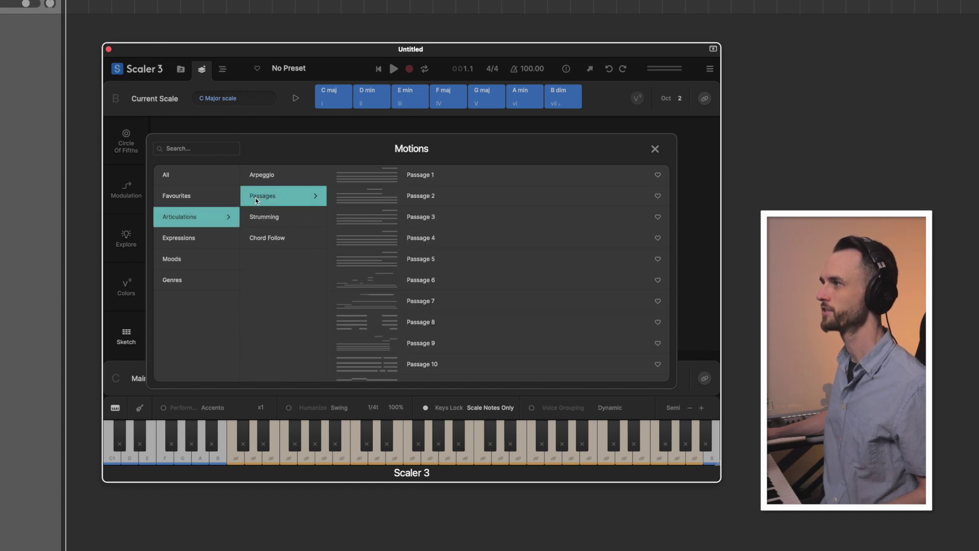
scroll(531, 250, down, 2)
scroll(531, 250, down, 3)
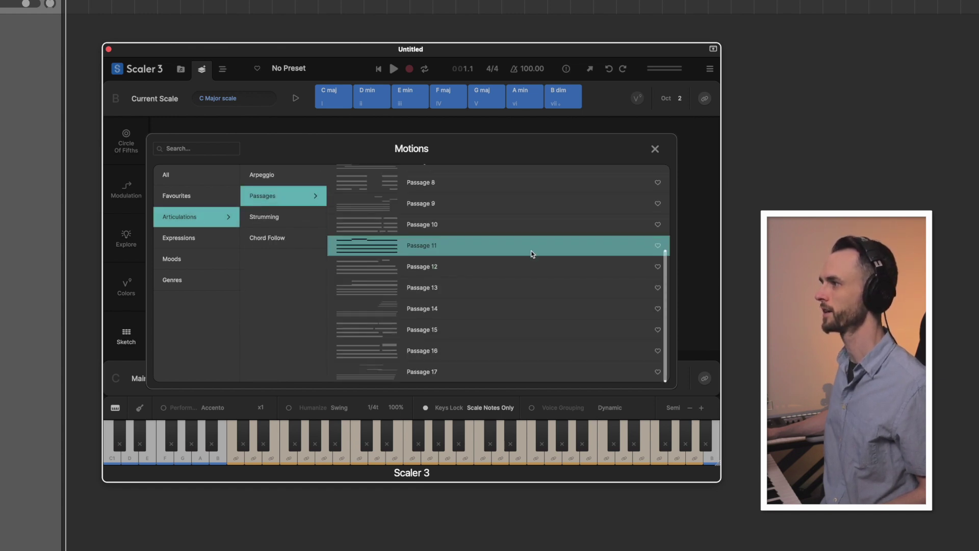
scroll(531, 254, up, 2)
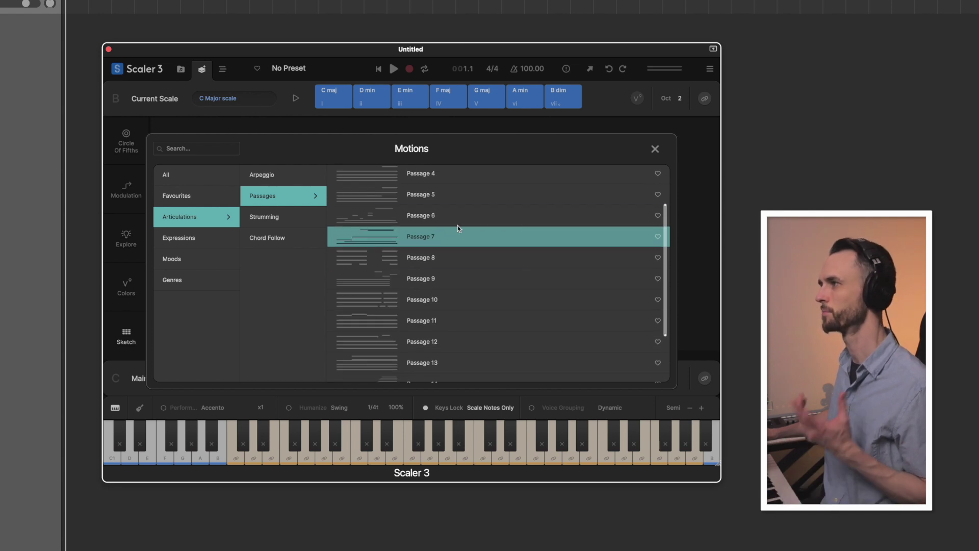
key(Escape)
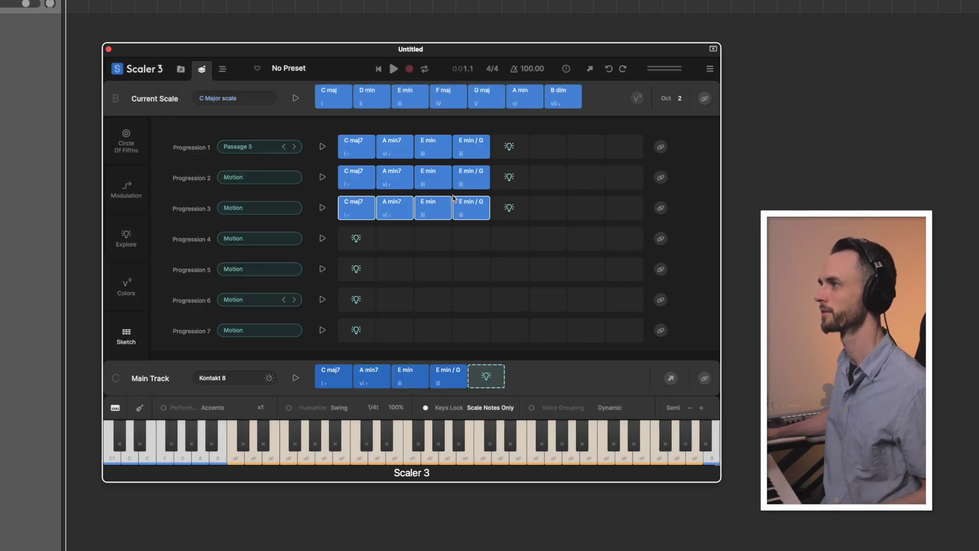
click(237, 147)
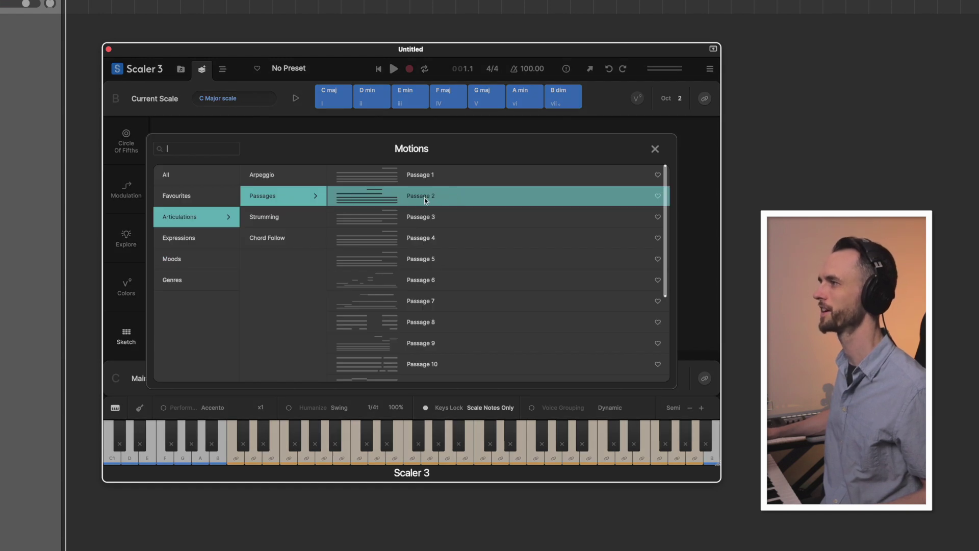
- Preview Passages 2–4, apply Passage 4 to Progression 1, and play it back
click(356, 203)
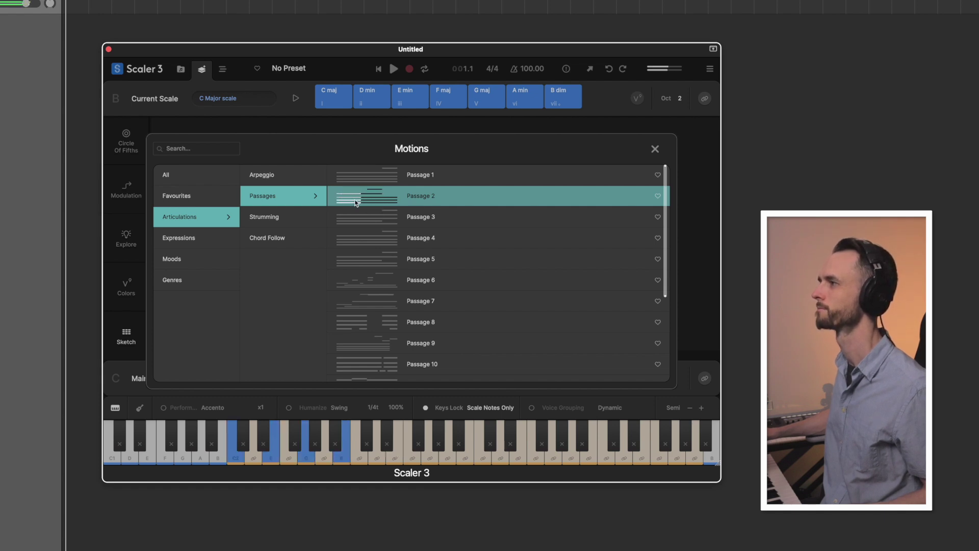
click(359, 221)
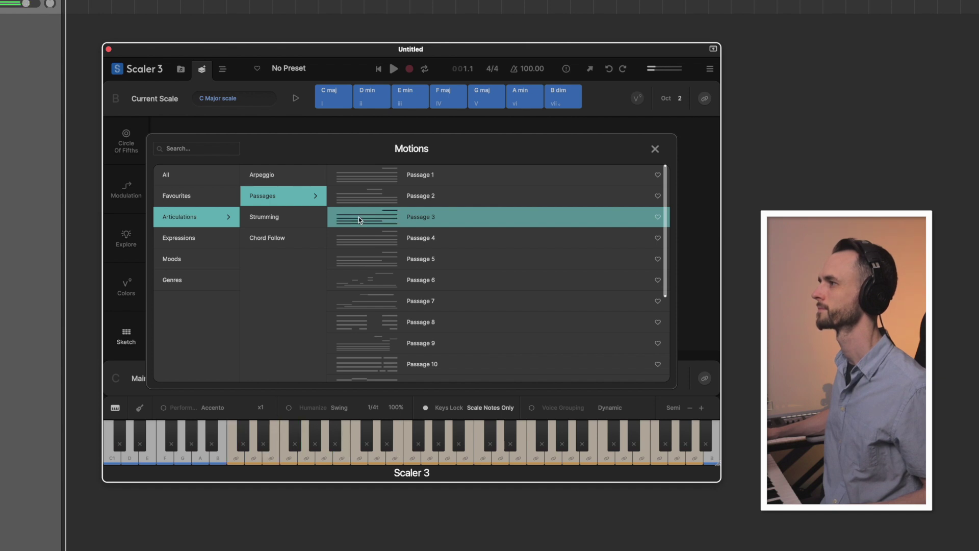
click(360, 246)
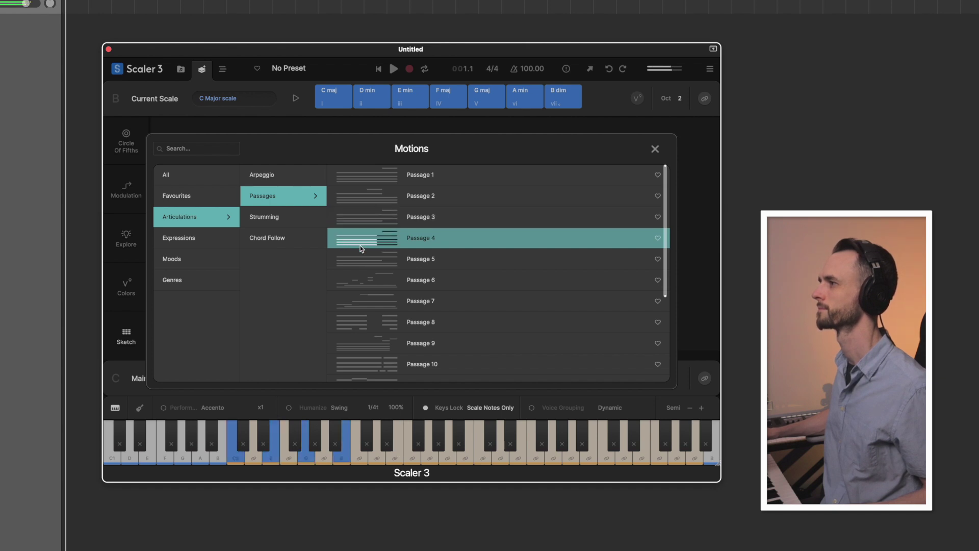
double_click(363, 243)
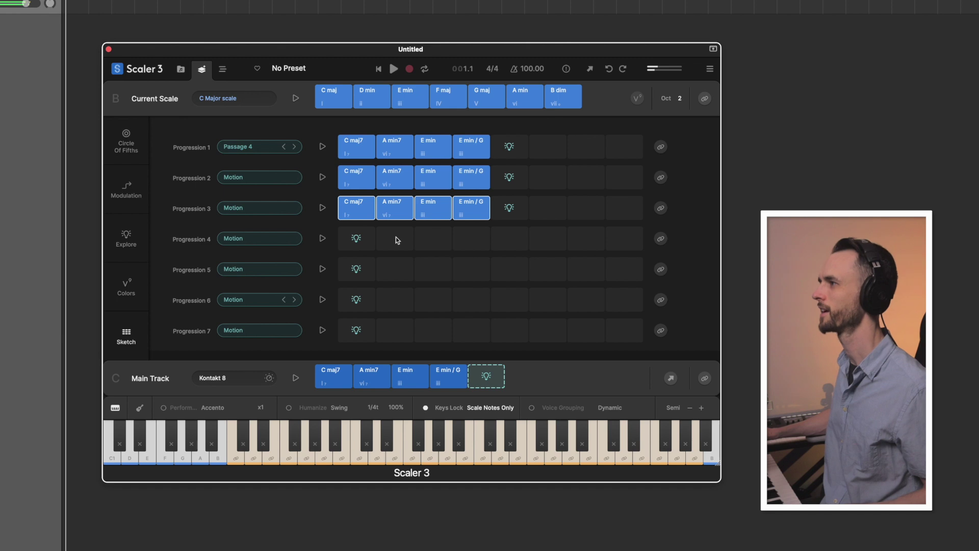
click(323, 148)
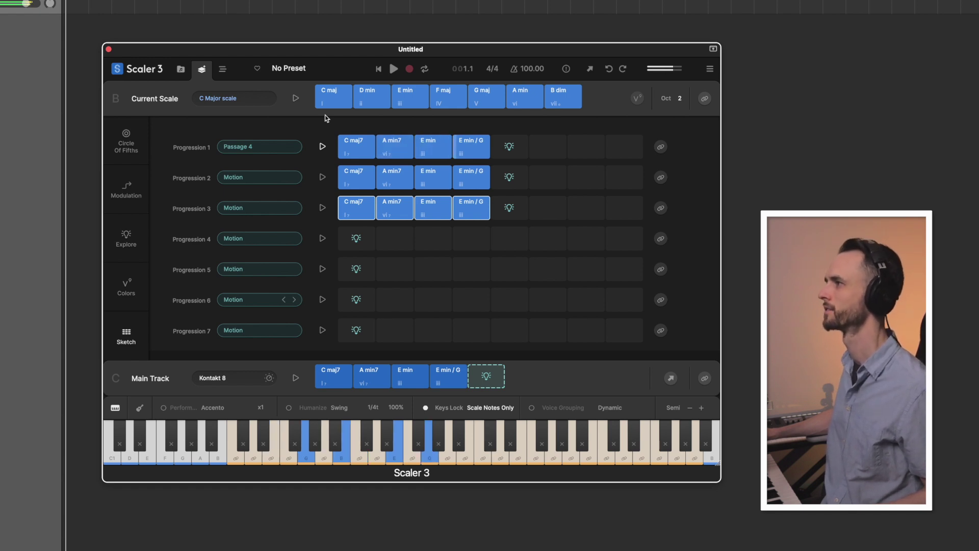
click(322, 147)
click(254, 178)
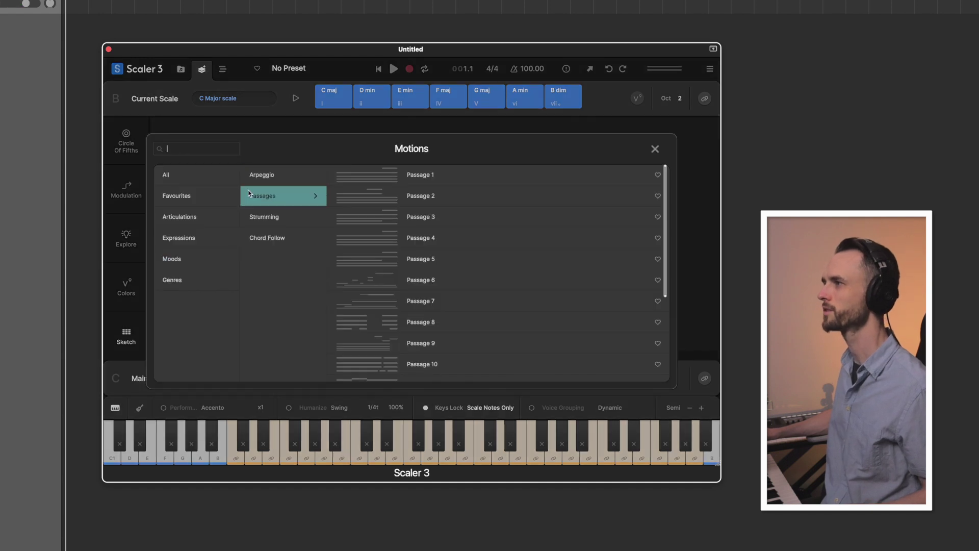
- Apply the Passage 15 motion to Progression 2 and audition it
scroll(447, 267, down, 6)
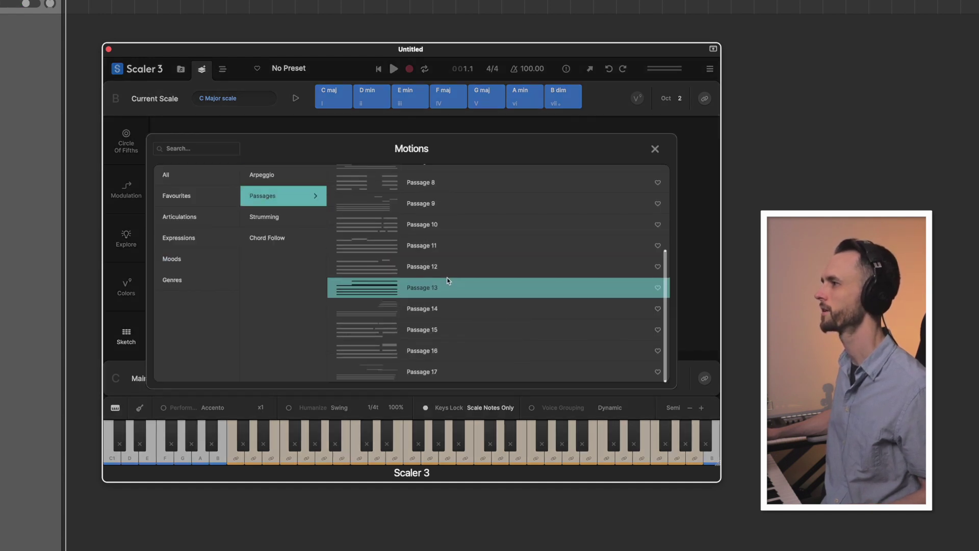
click(359, 329)
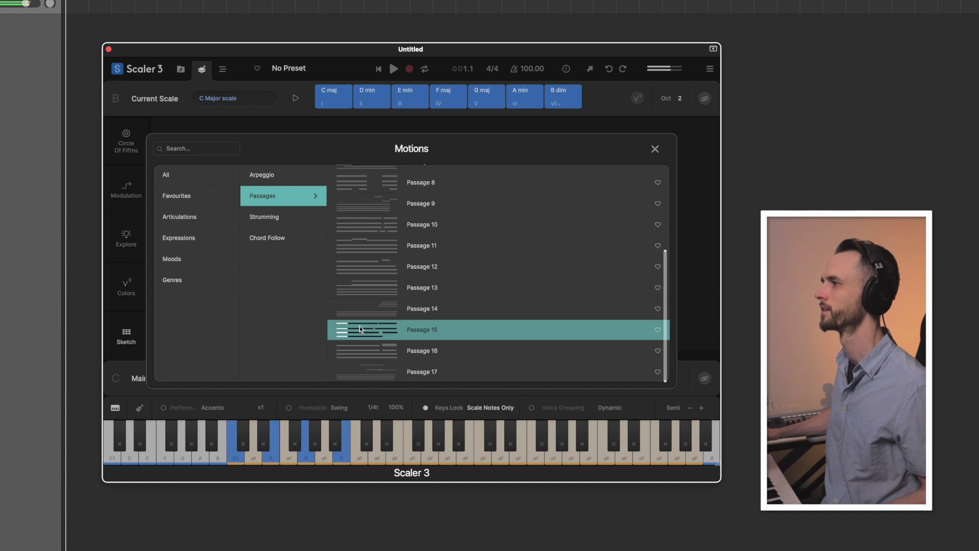
double_click(362, 334)
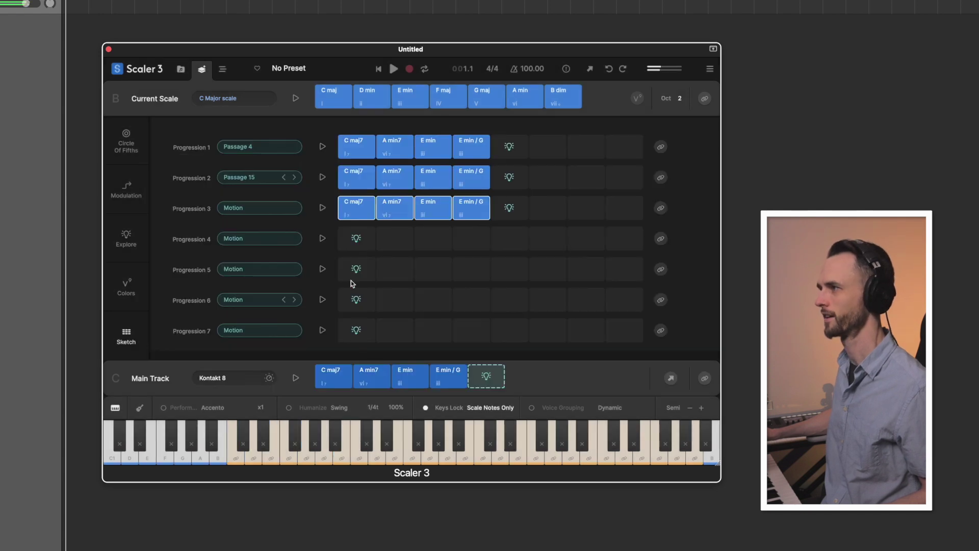
click(323, 177)
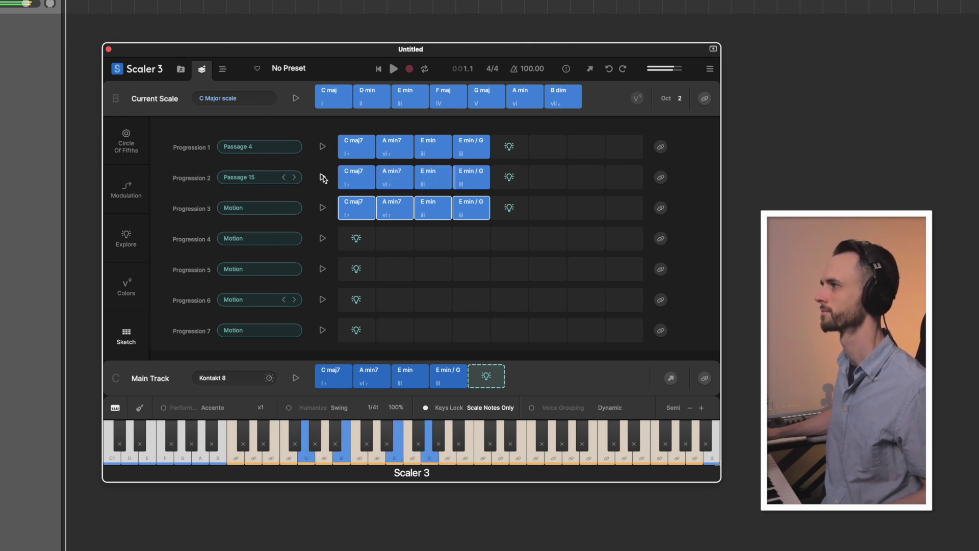
- Give Progression 3 the Passage 16 motion and play the Main Track
click(249, 206)
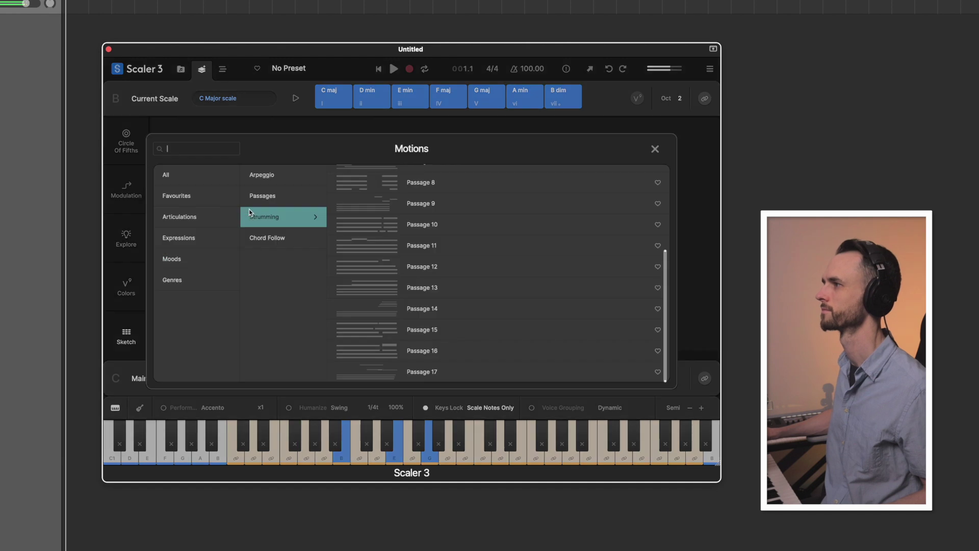
click(371, 354)
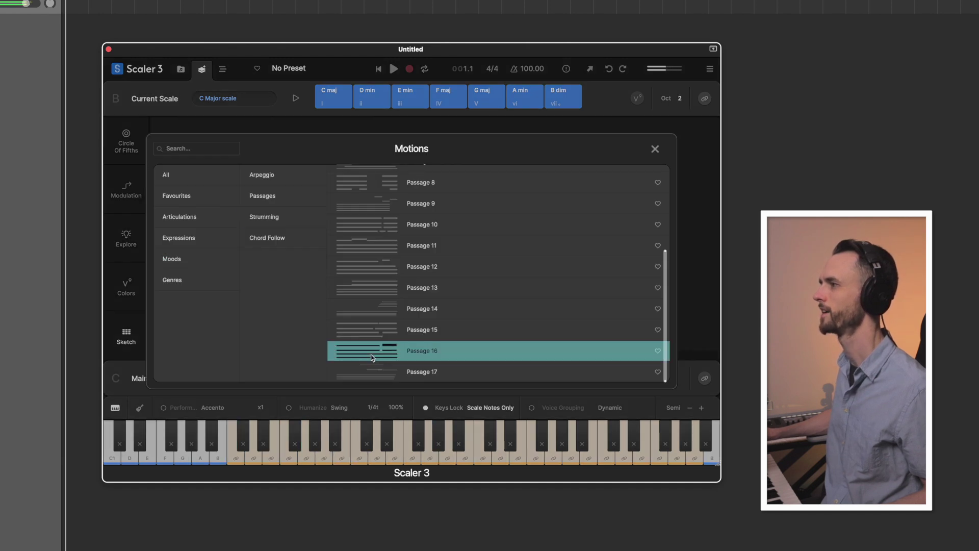
double_click(371, 356)
click(296, 377)
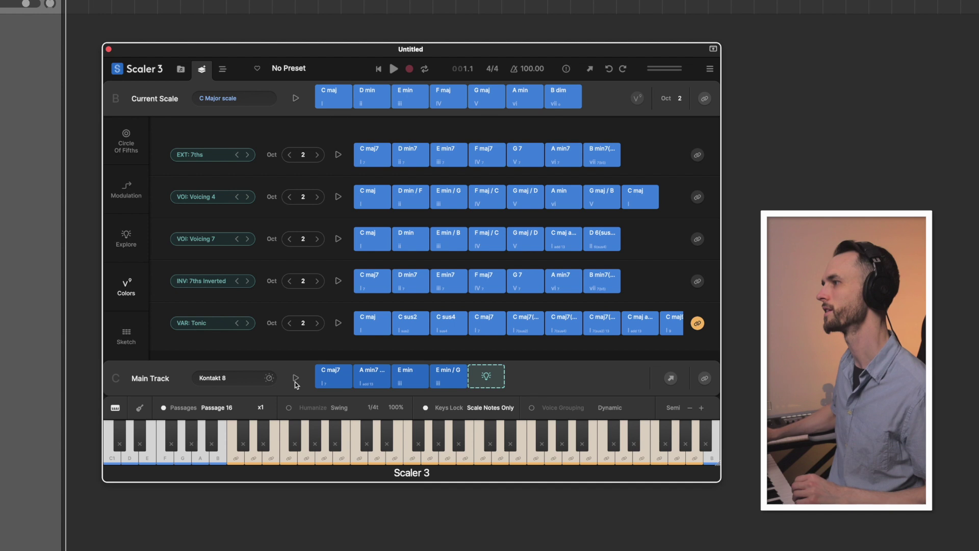
key(ctrl+3)
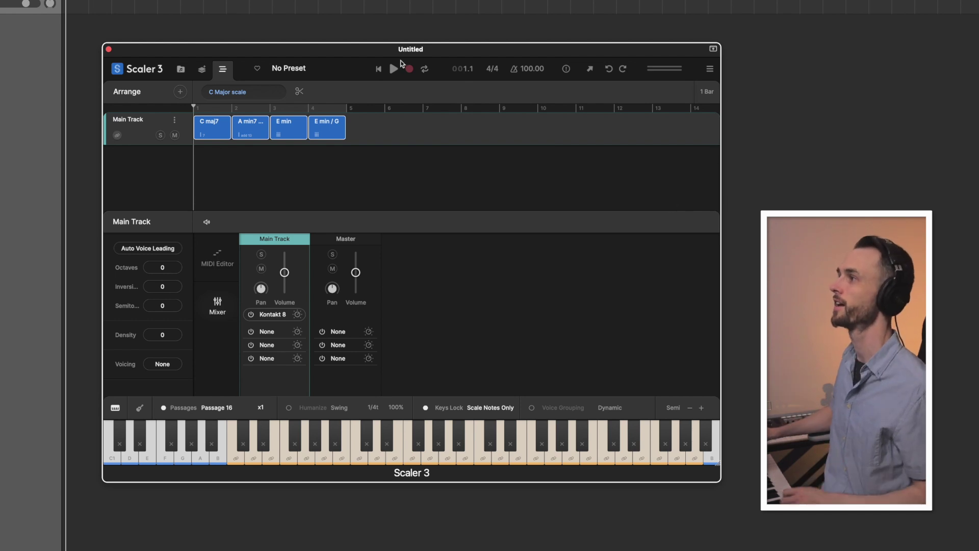
- Loop bars 1–5, play the arrangement, and show the Main Track's notes in the MIDI Editor
click(425, 70)
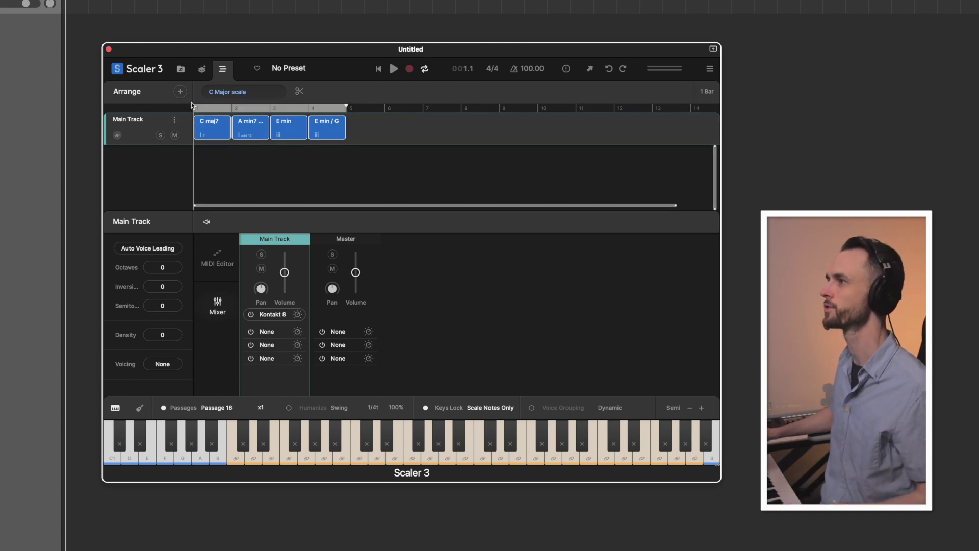
key(space)
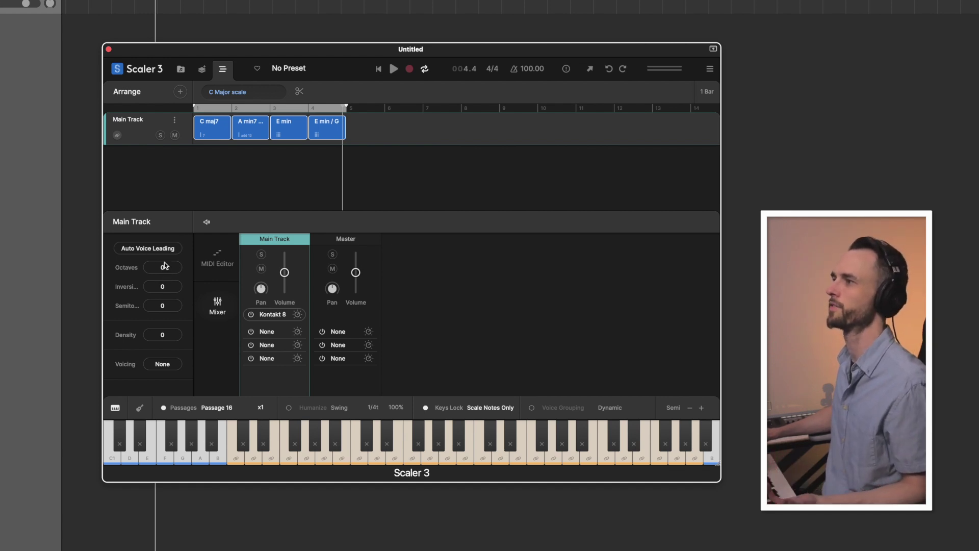
click(217, 257)
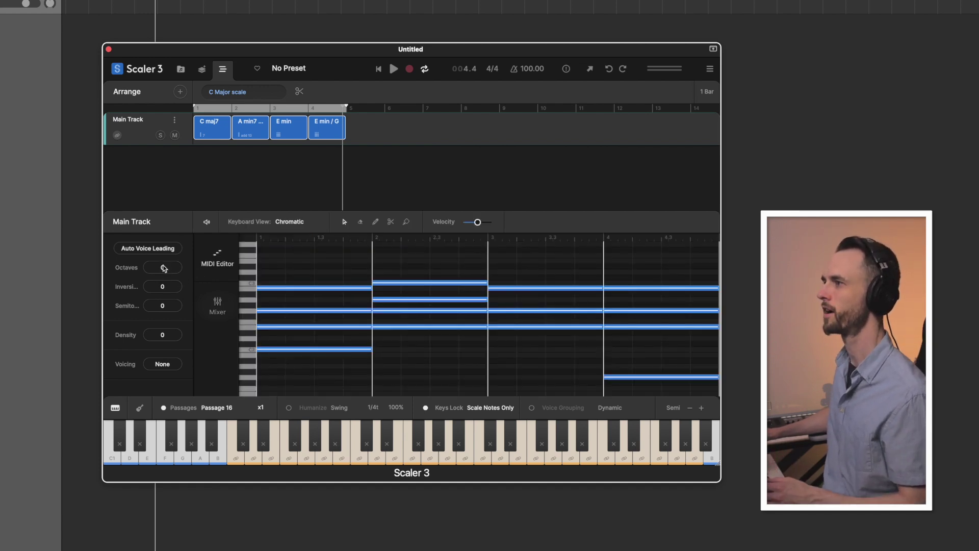
- Try other octave and inversion values on the Main Track chords, reset both to 0, and set density to 2
drag(164, 268, 171, 291)
key(space)
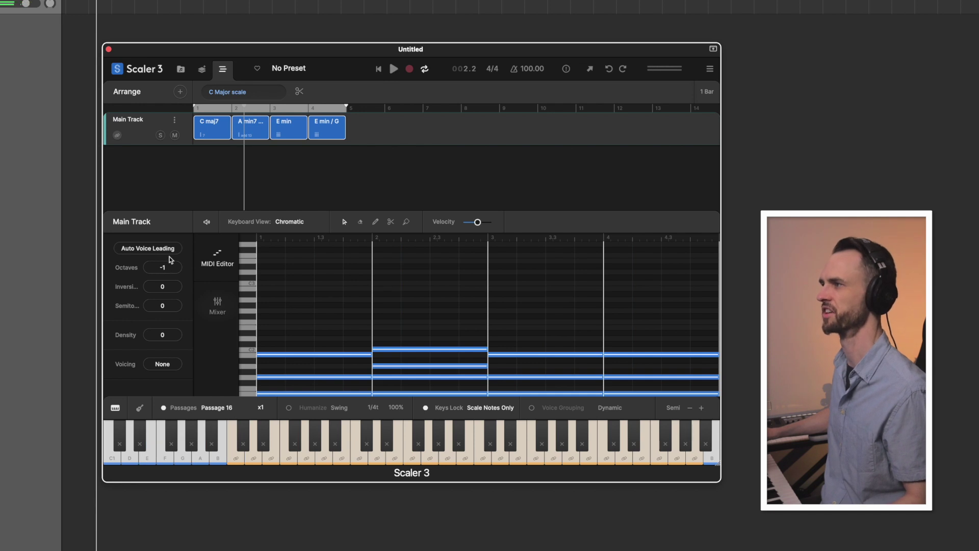
drag(171, 260, 173, 251)
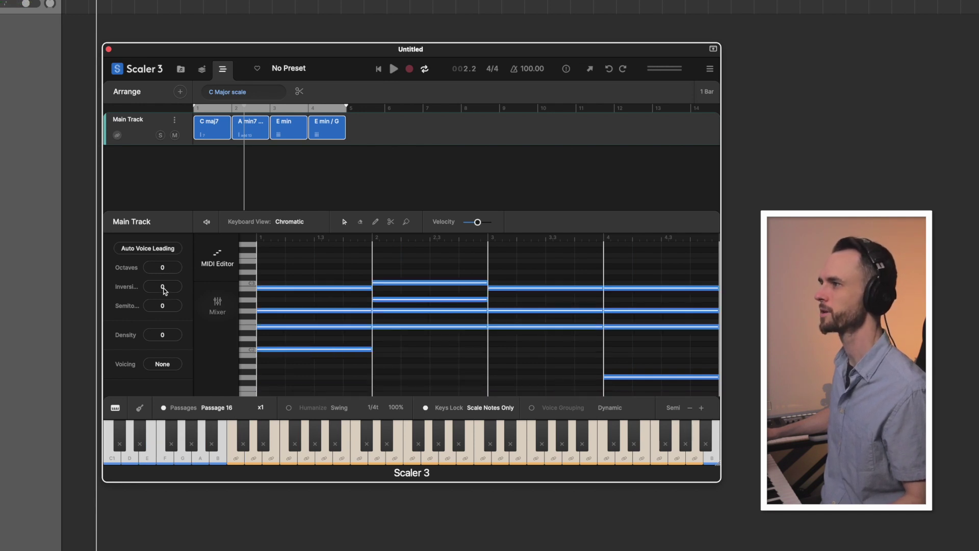
drag(167, 283, 168, 271)
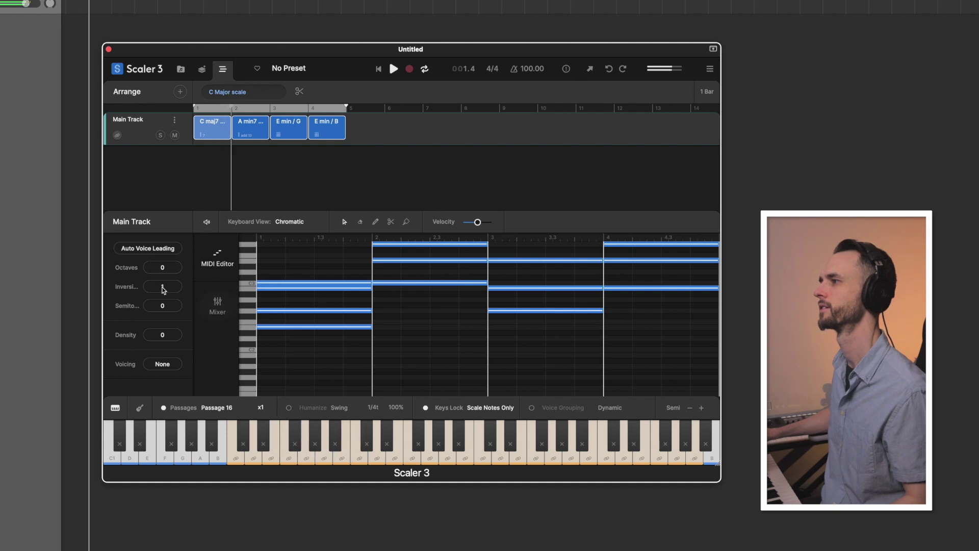
drag(163, 294, 165, 327)
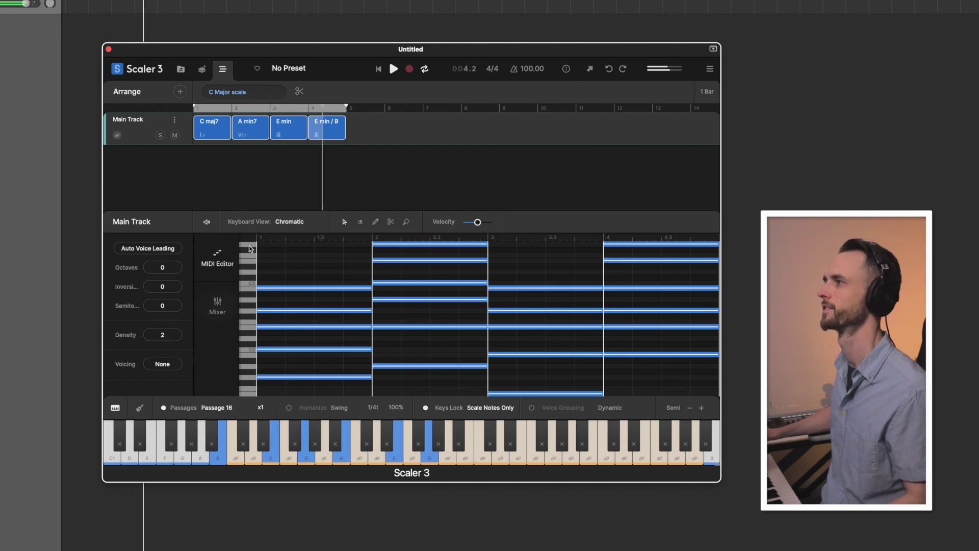
click(553, 408)
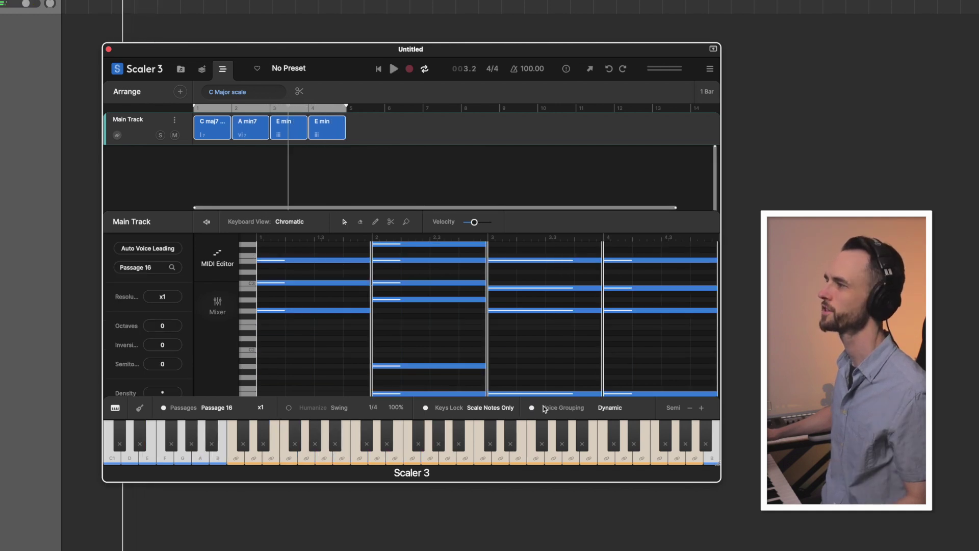
- Re-voice the Main Track chords with Guitar Voicing and lower their velocity slightly
click(610, 408)
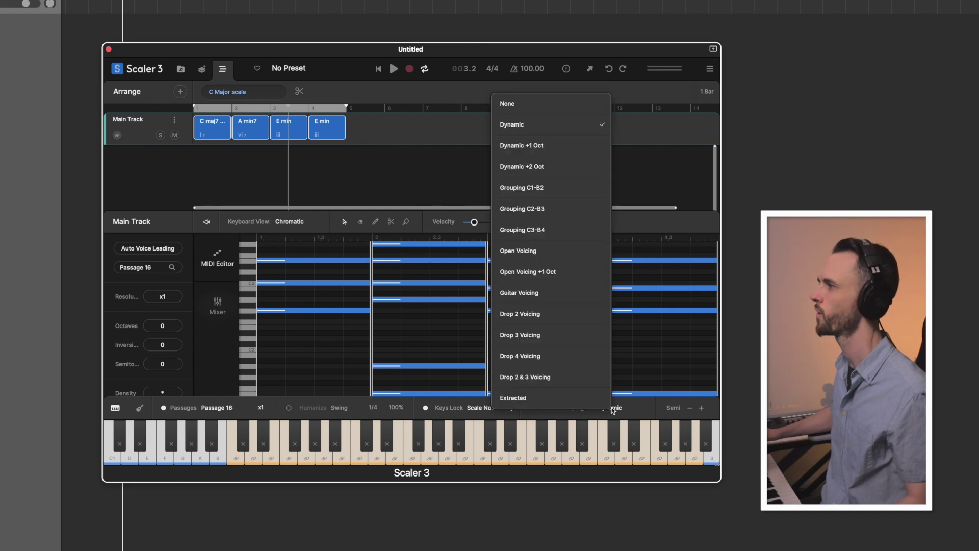
click(516, 294)
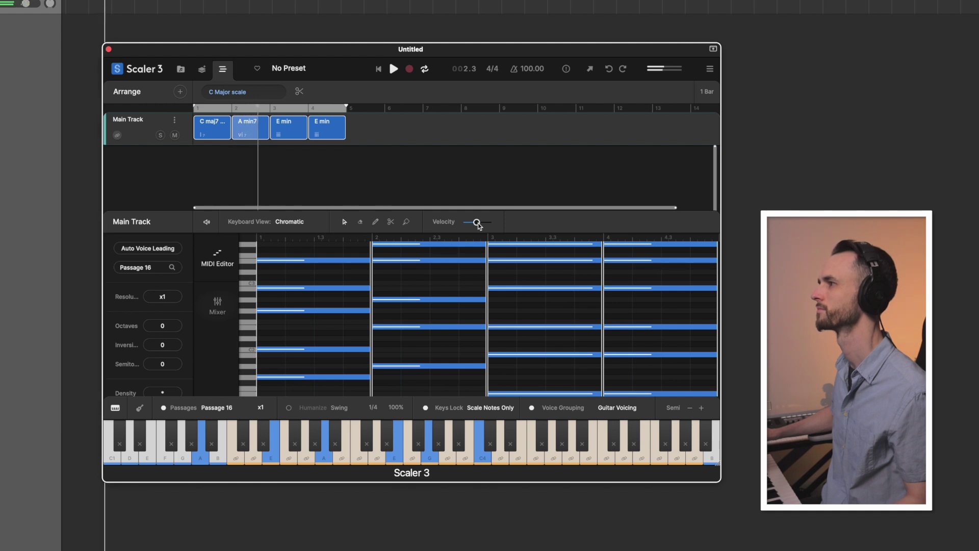
drag(476, 223, 474, 222)
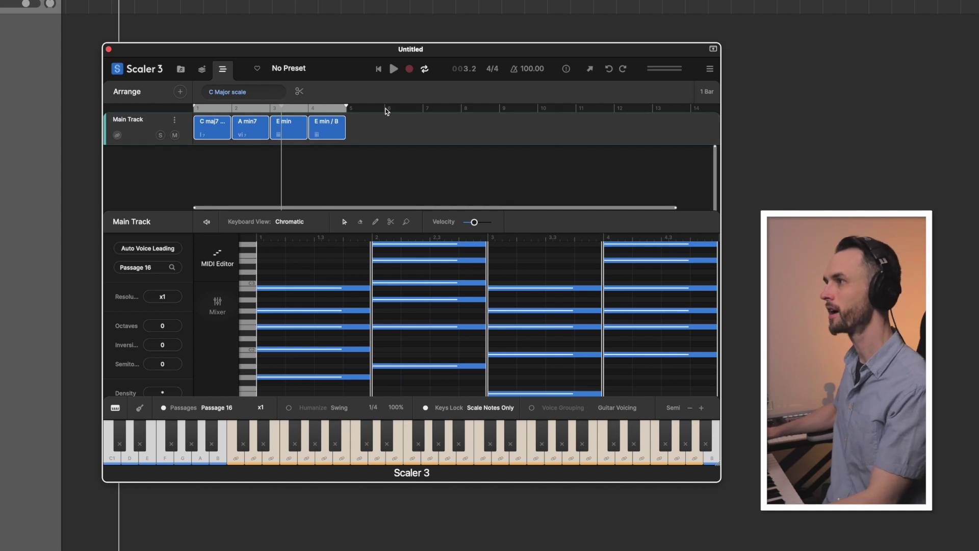
click(180, 92)
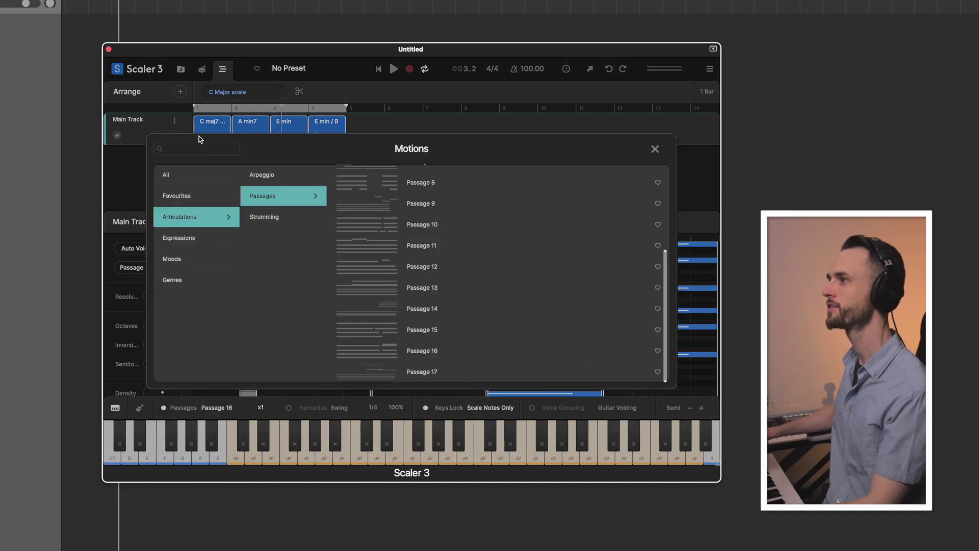
- Preview Articulations > Arpeggio patterns and add Pinky Up/down as a track below the Main Track
click(191, 219)
click(258, 180)
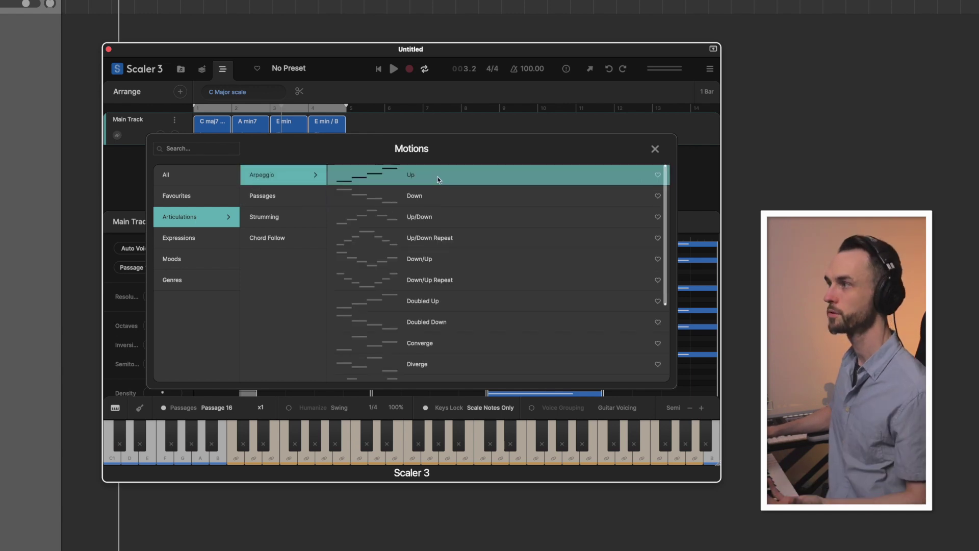
scroll(438, 180, down, 5)
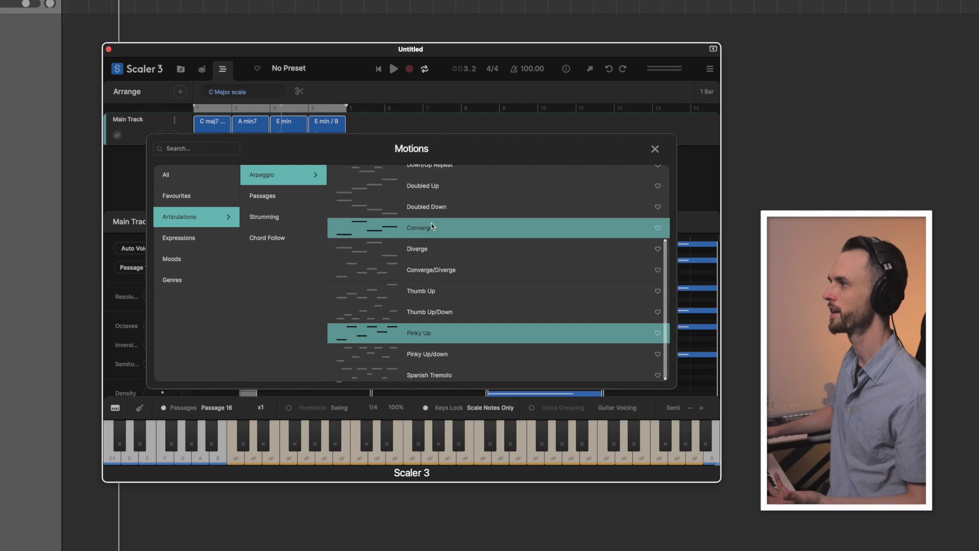
scroll(387, 290, down, 1)
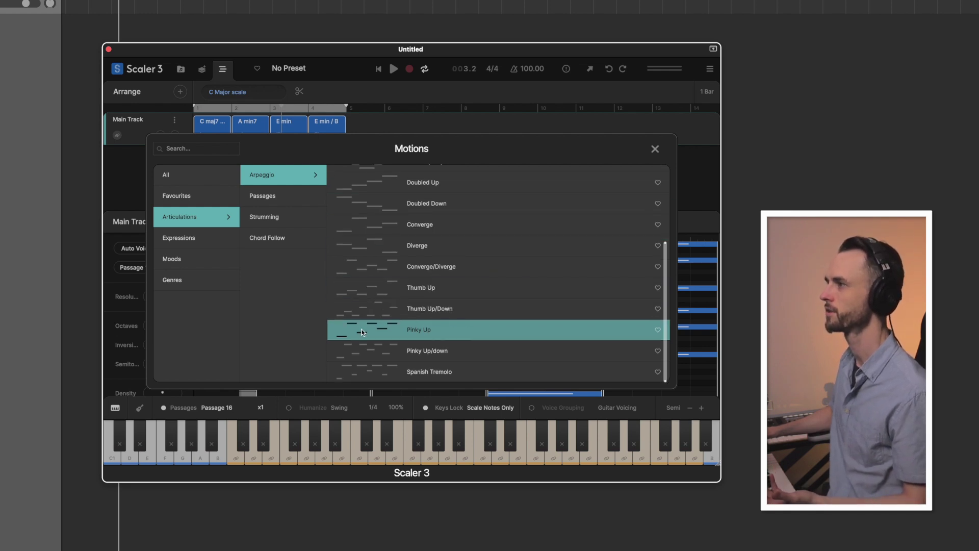
click(359, 350)
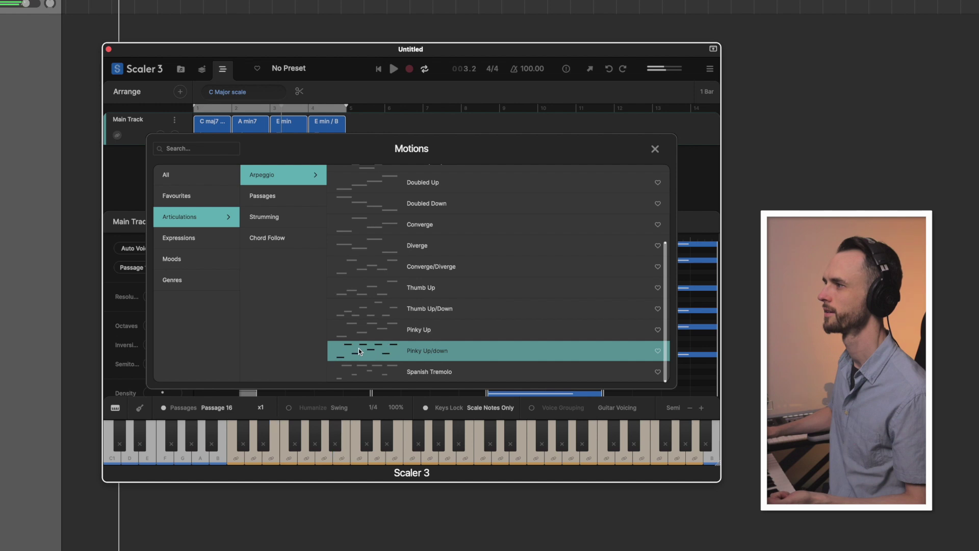
double_click(359, 349)
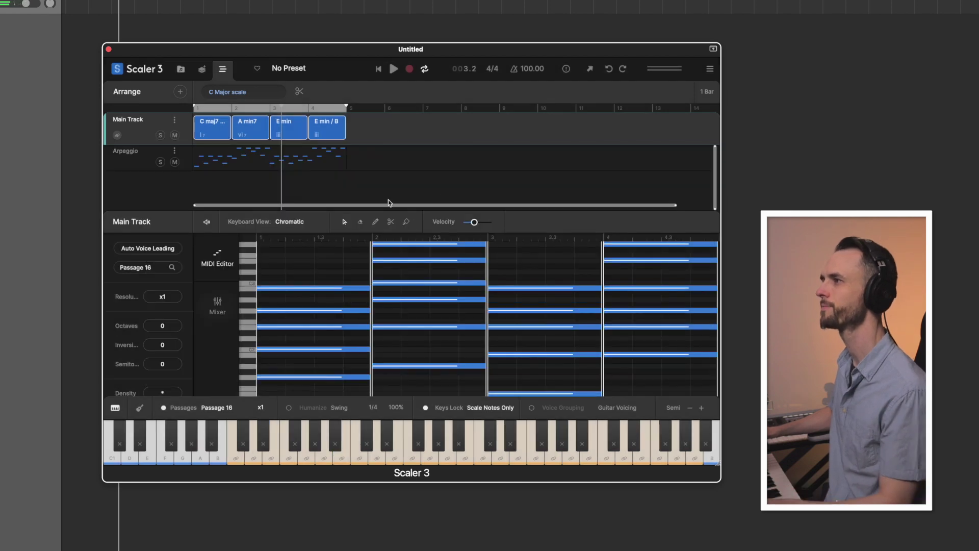
- Solo the arpeggio track and lower its Octave setting from 3 to 2
click(134, 158)
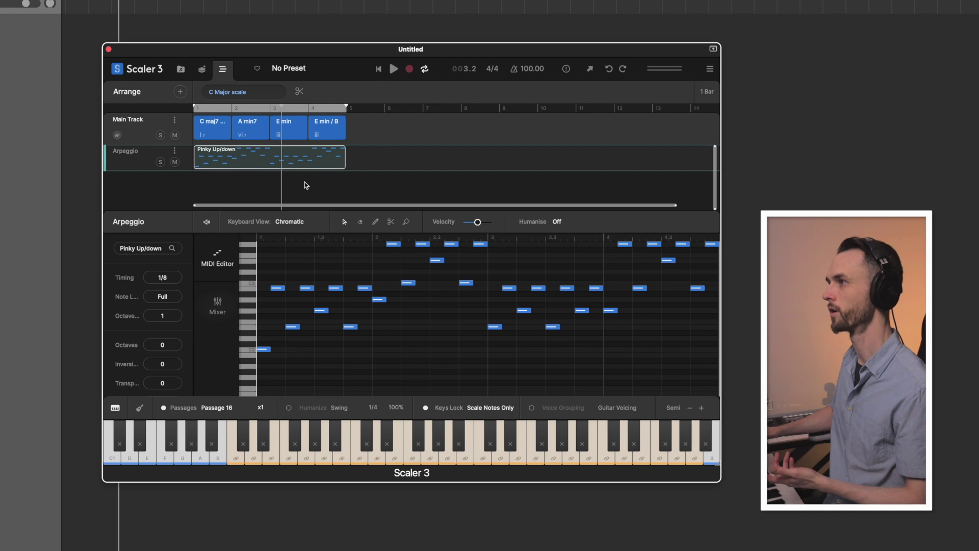
key(space)
click(160, 161)
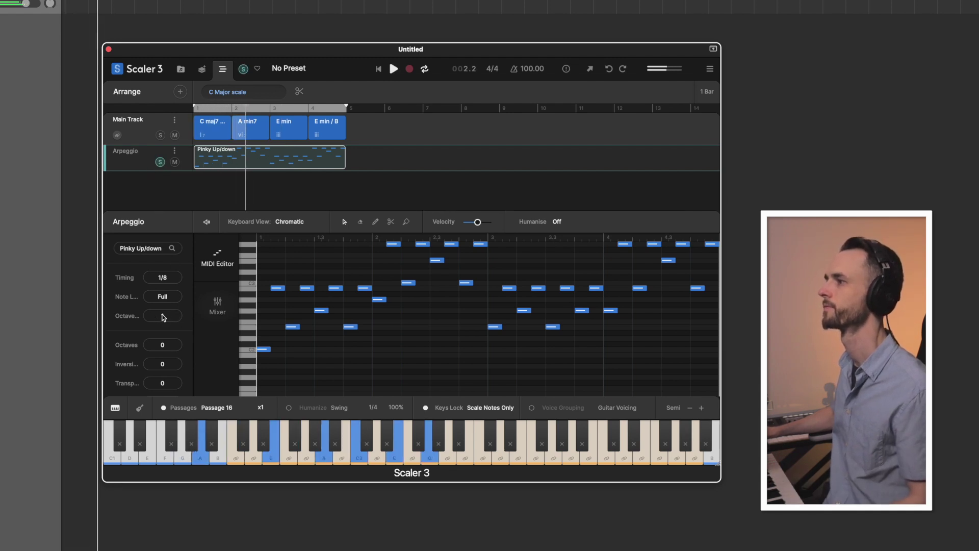
drag(164, 306, 165, 299)
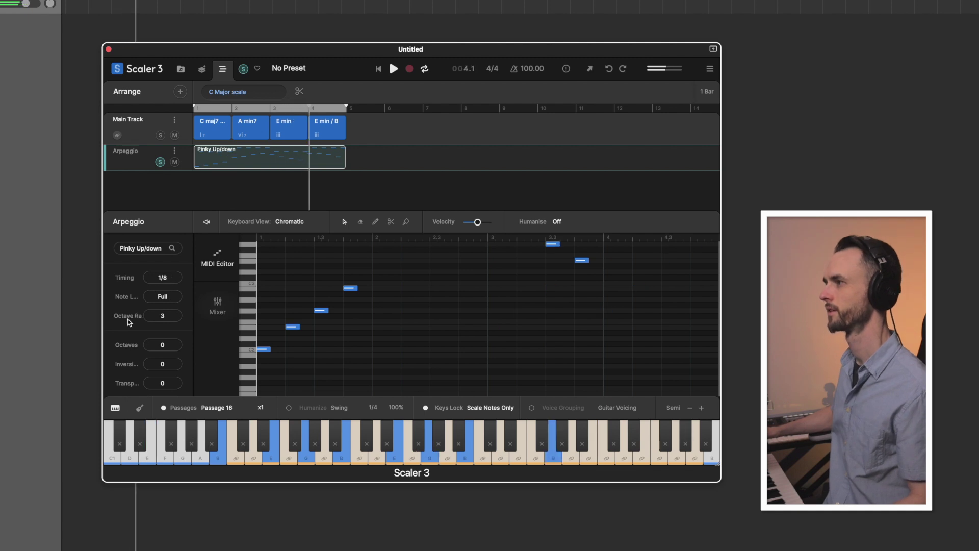
drag(127, 319, 128, 312)
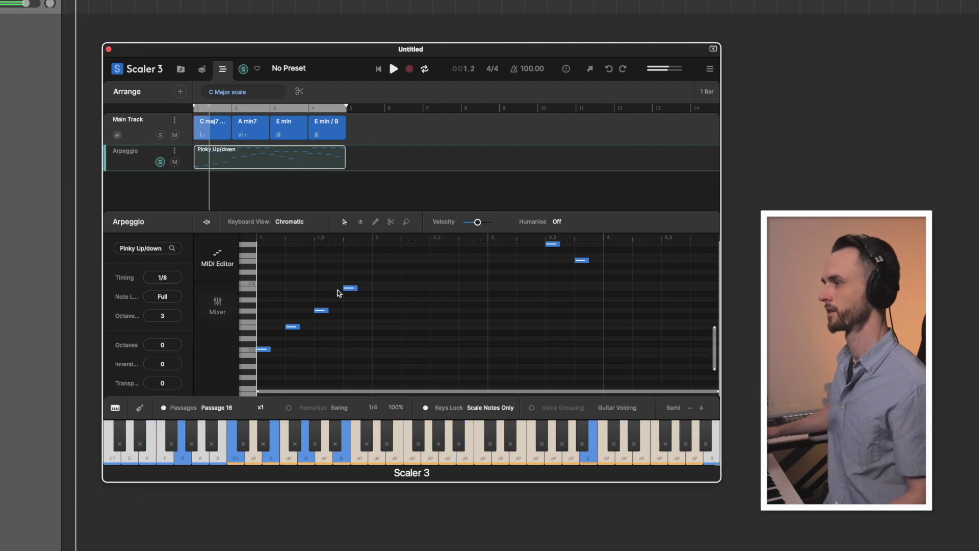
scroll(344, 293, down, 1)
scroll(344, 290, up, 5)
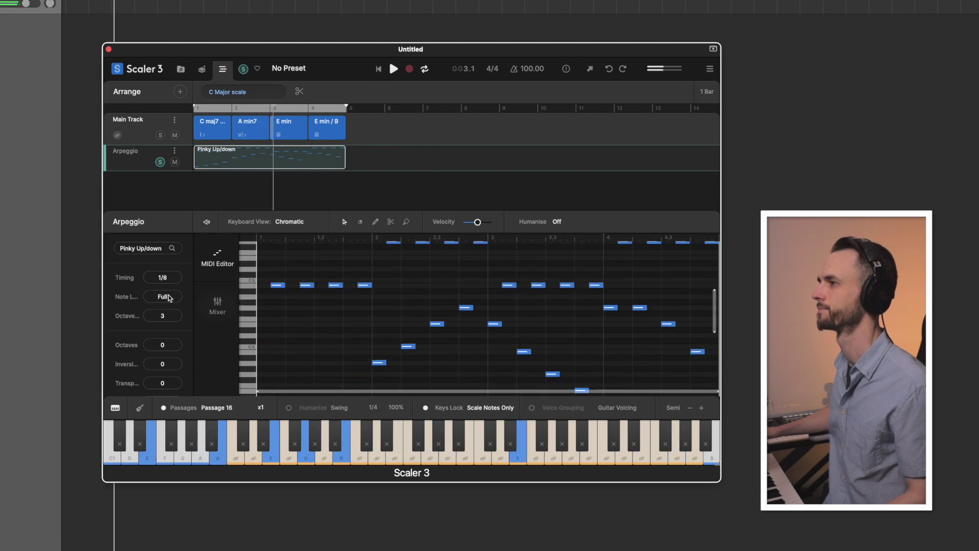
drag(164, 320, 163, 332)
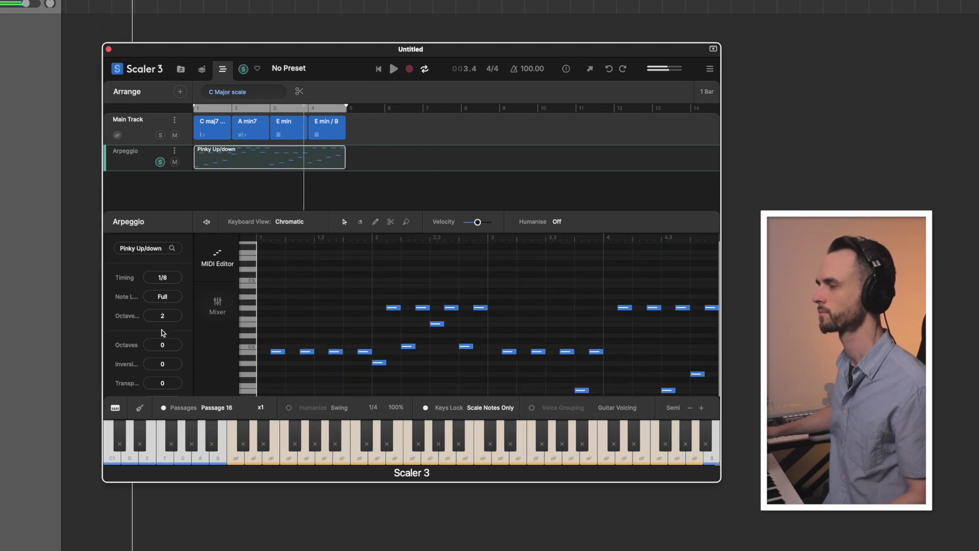
scroll(125, 290, down, 3)
scroll(126, 292, up, 3)
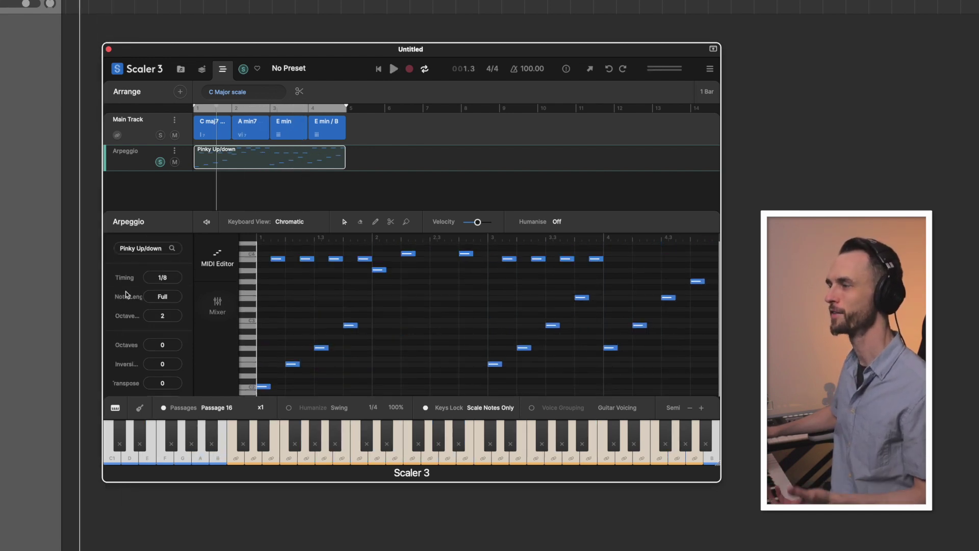
scroll(127, 292, down, 4)
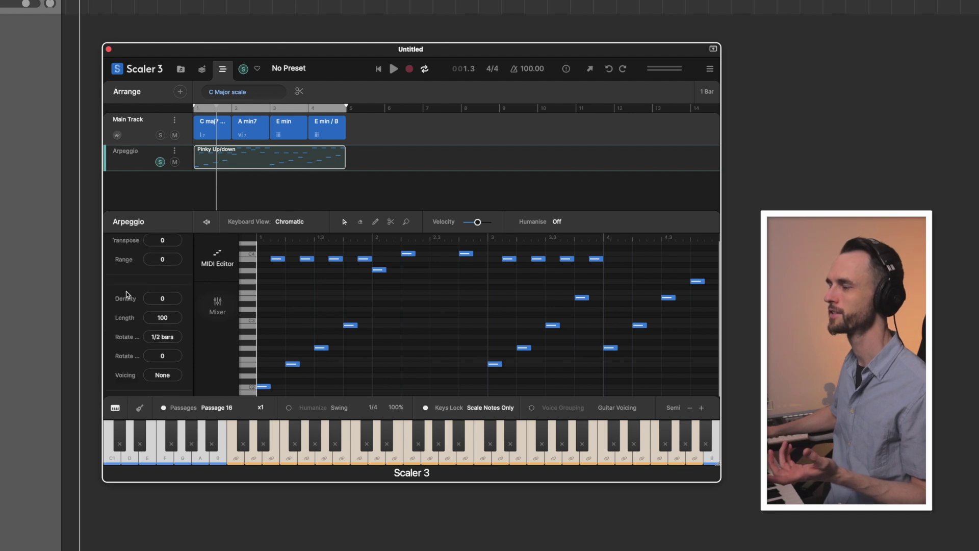
scroll(127, 292, up, 4)
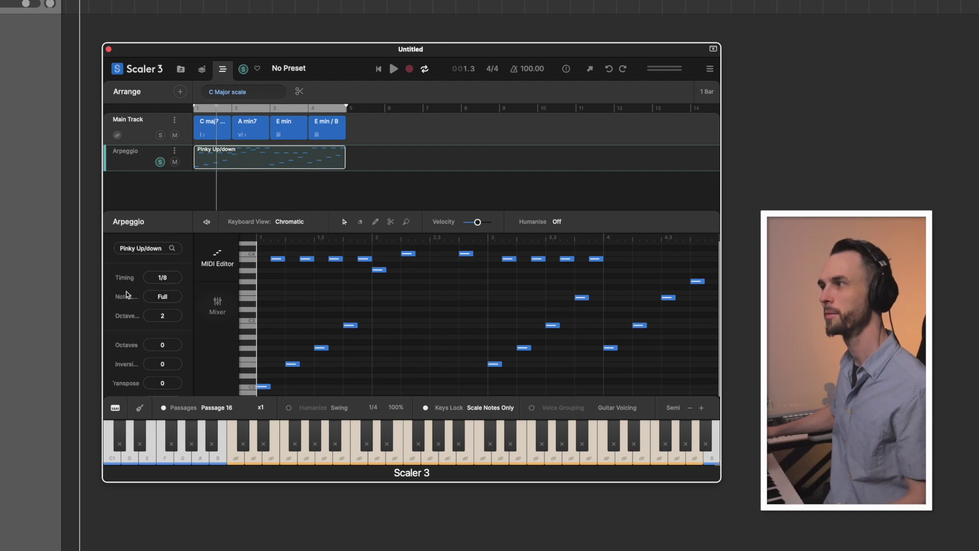
- Change the arpeggio Timing to 1/16 notes
click(160, 279)
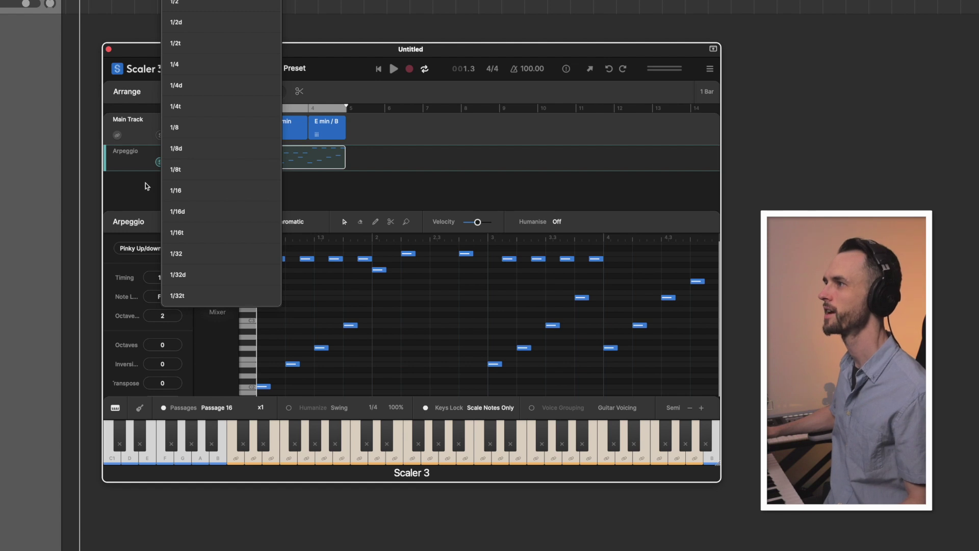
click(188, 190)
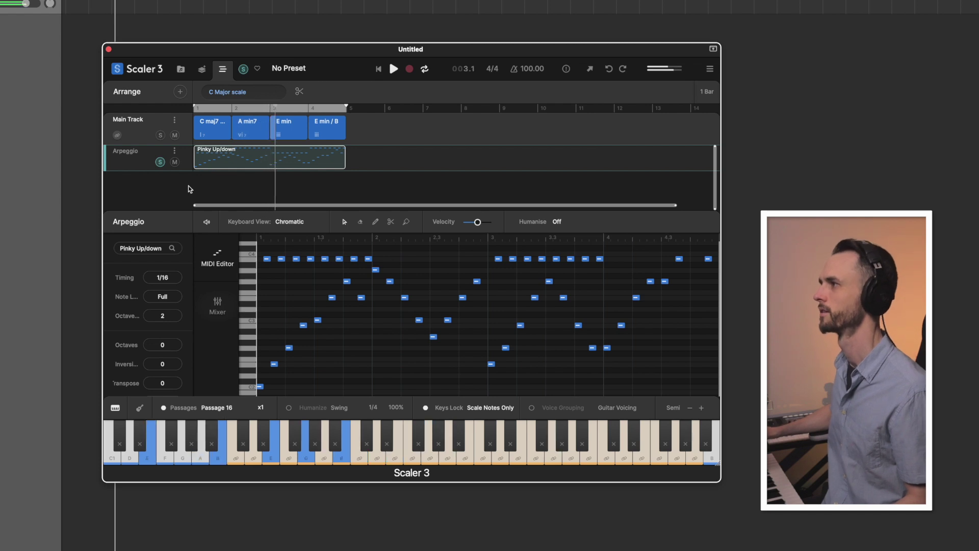
scroll(129, 336, down, 5)
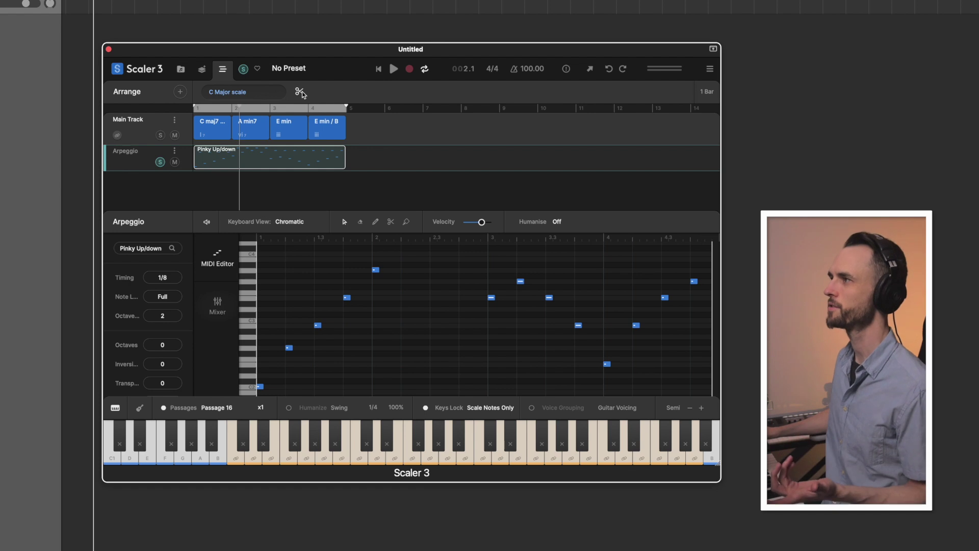
- Split the arpeggio clip into one-bar pieces, set the third clip to 1/16 timing, and play
click(238, 154)
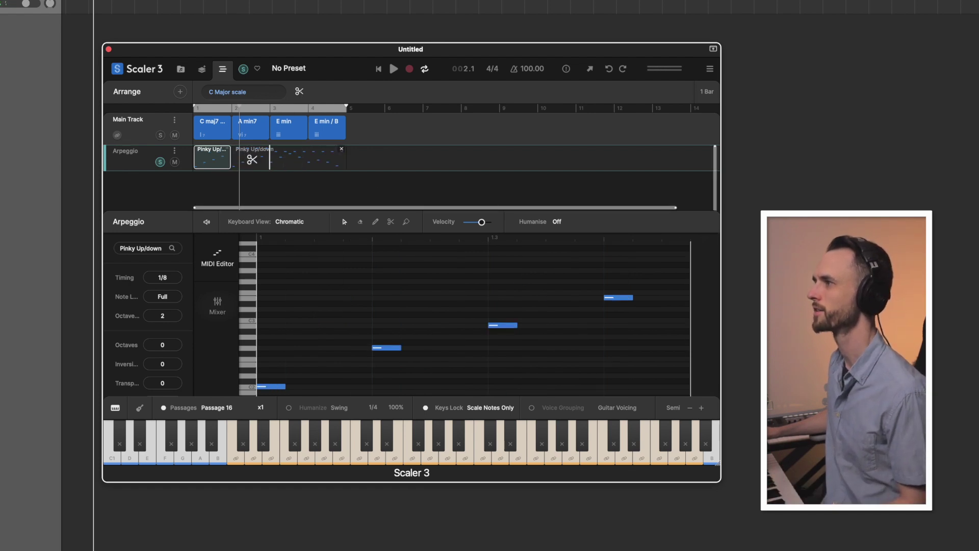
click(256, 158)
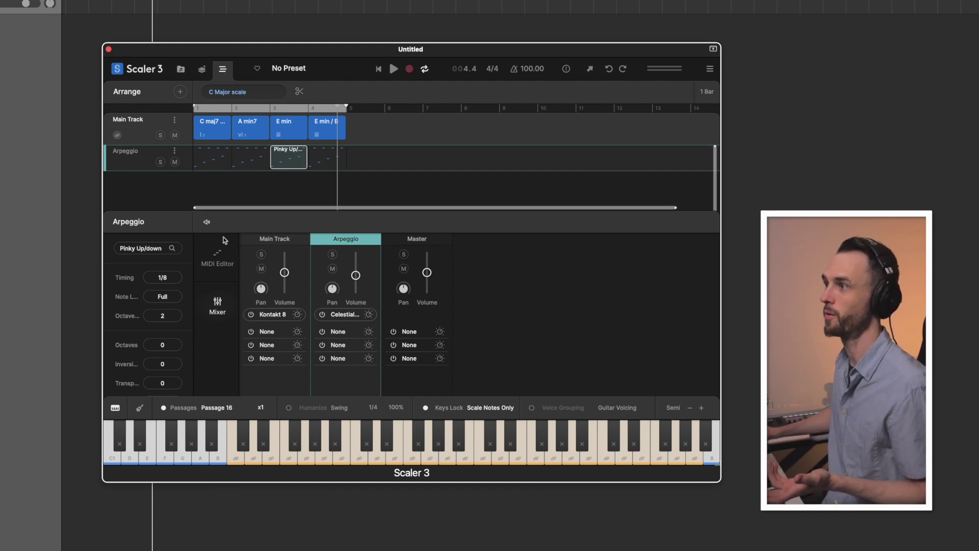
click(155, 280)
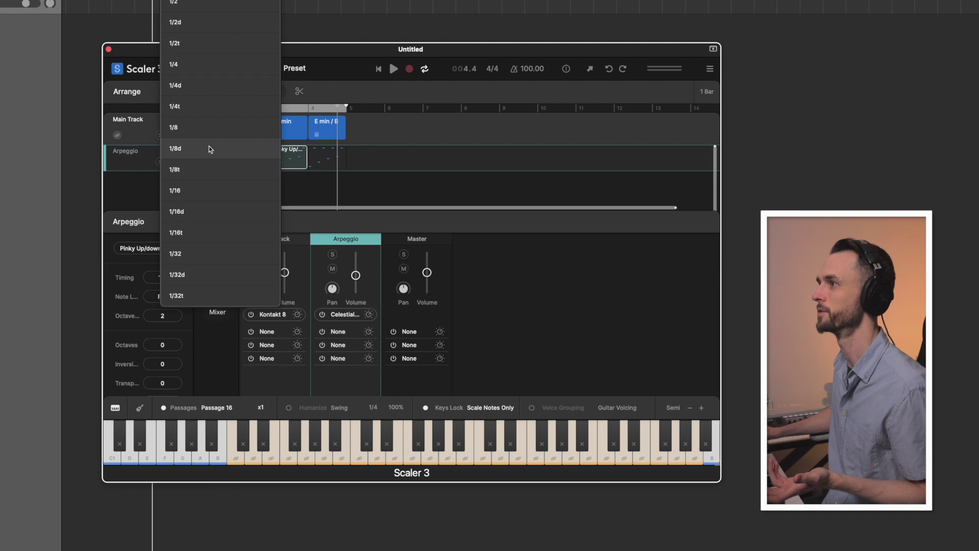
click(190, 199)
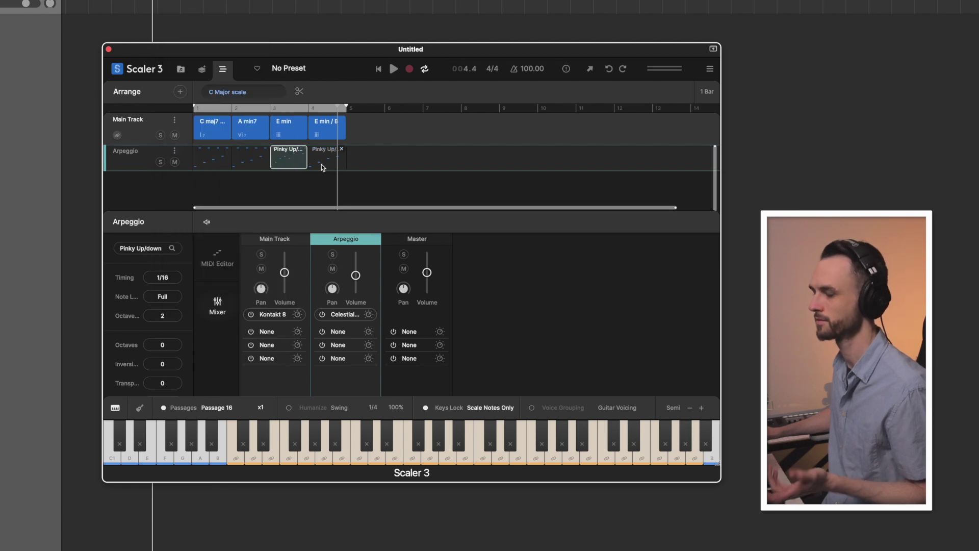
key(space)
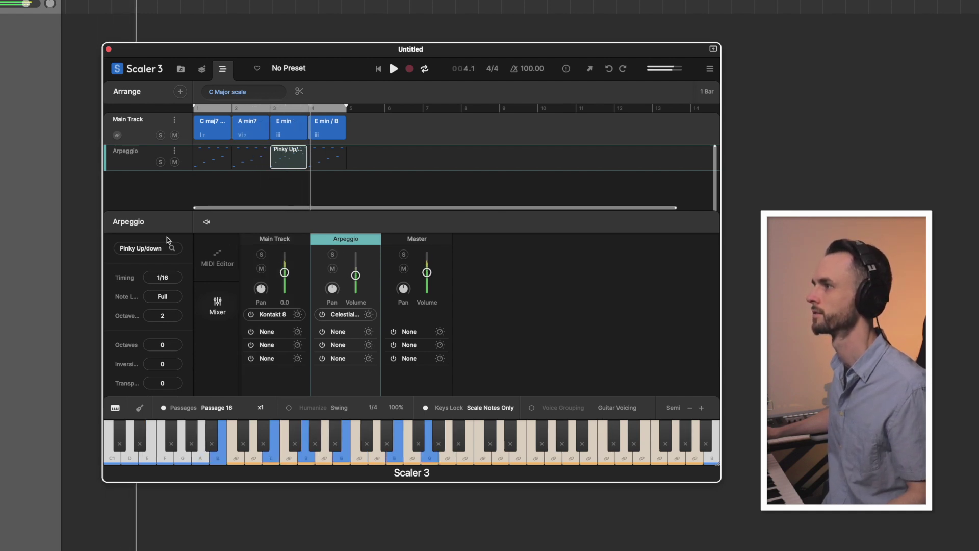
- Put a Solid EQ on the Felt Piano arpeggio channel and raise its high-pass cutoff
click(328, 158)
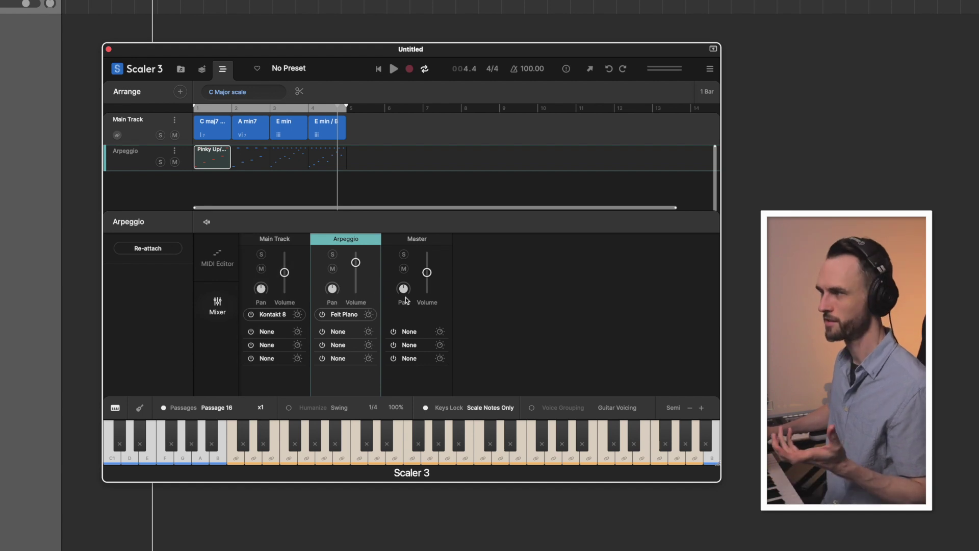
click(336, 332)
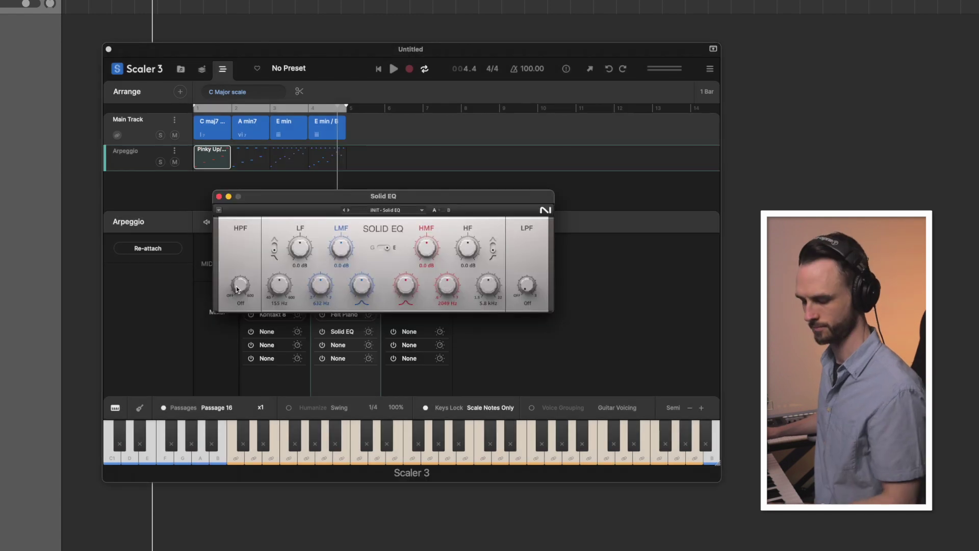
key(space)
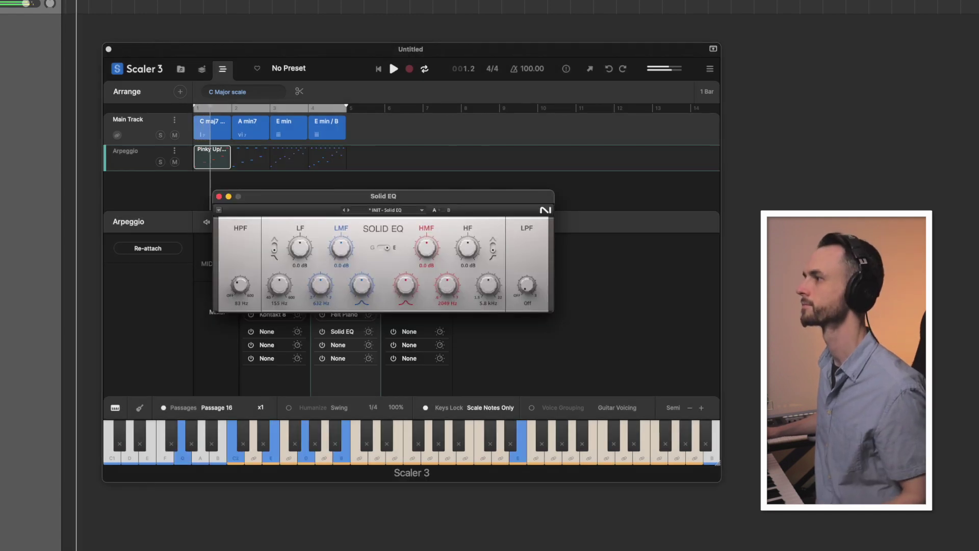
mouse_move(240, 285)
mouse_down()
mouse_move(240, 255)
mouse_move(240, 275)
mouse_up()
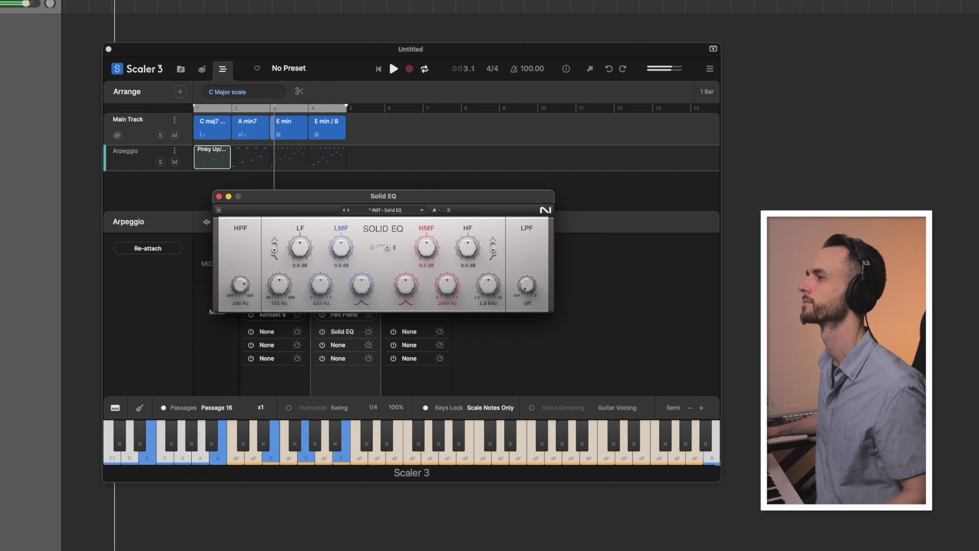
drag(239, 275, 239, 277)
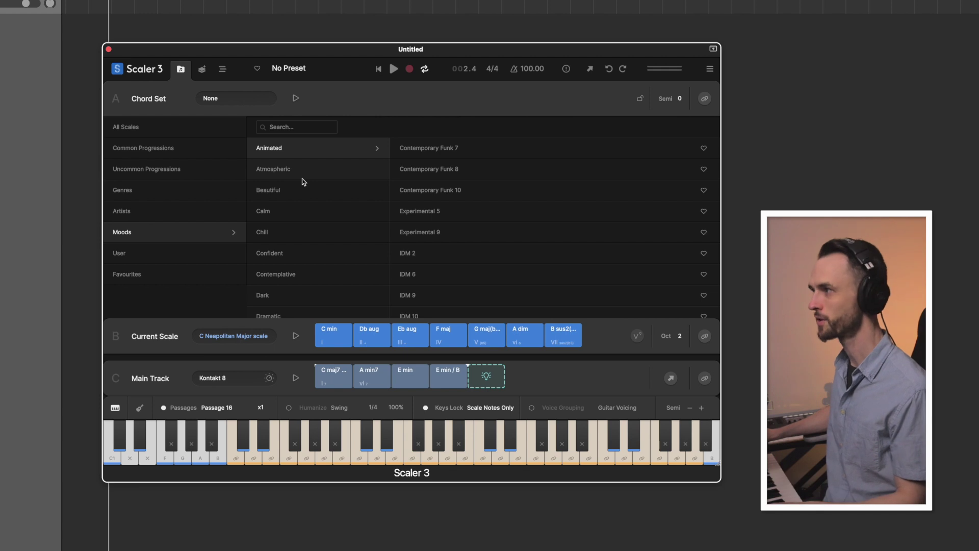
- Load the Japan 2 progression from the Eerie moods and append its chords to the Main Track
scroll(311, 194, down, 5)
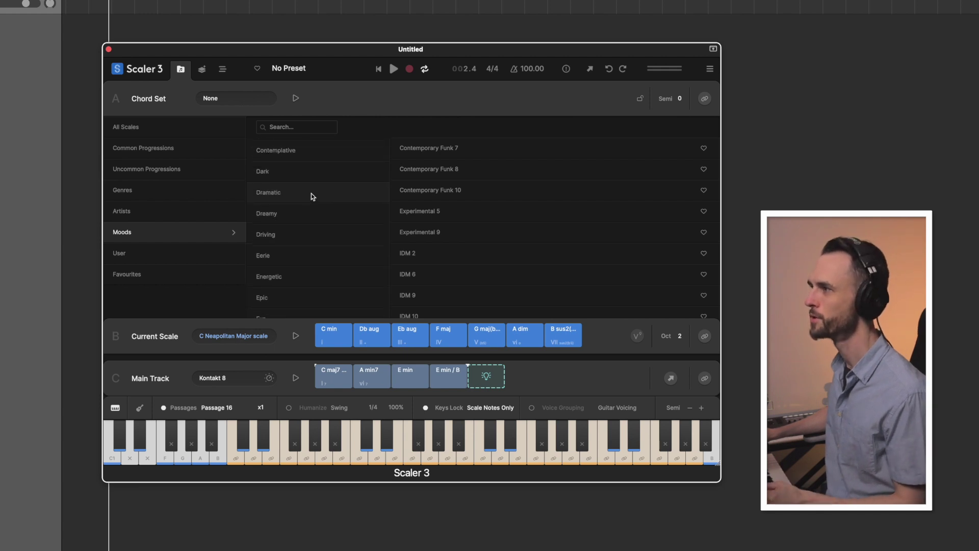
click(273, 253)
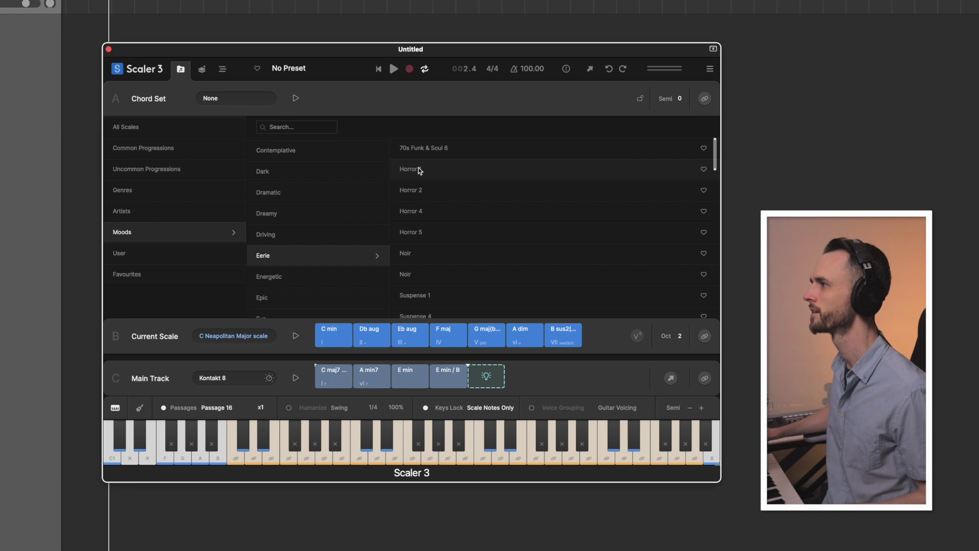
scroll(483, 190, down, 5)
scroll(484, 191, down, 3)
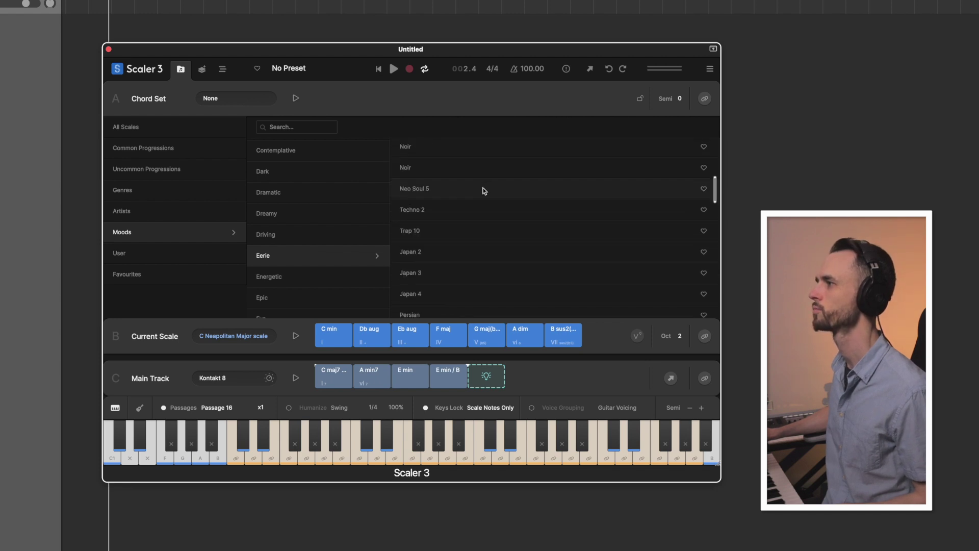
click(424, 253)
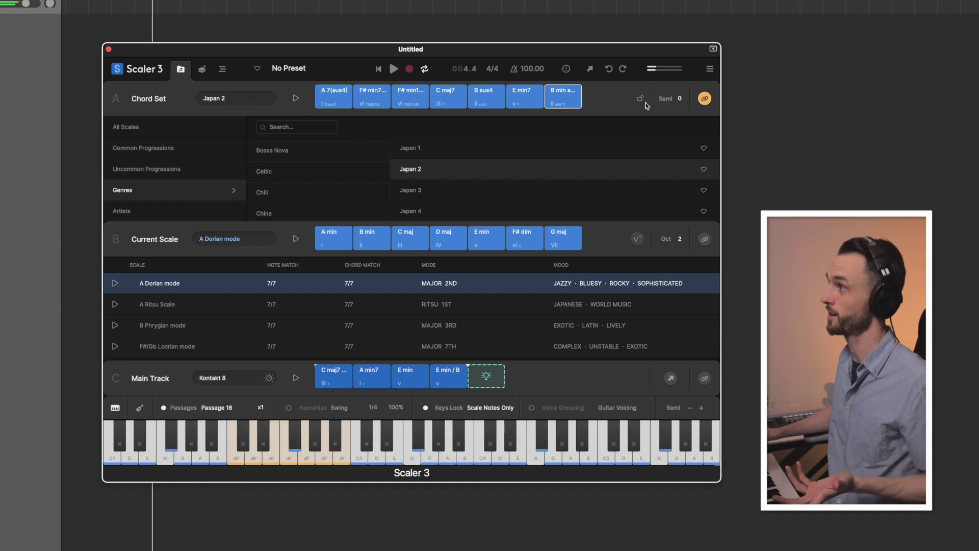
right_click(342, 99)
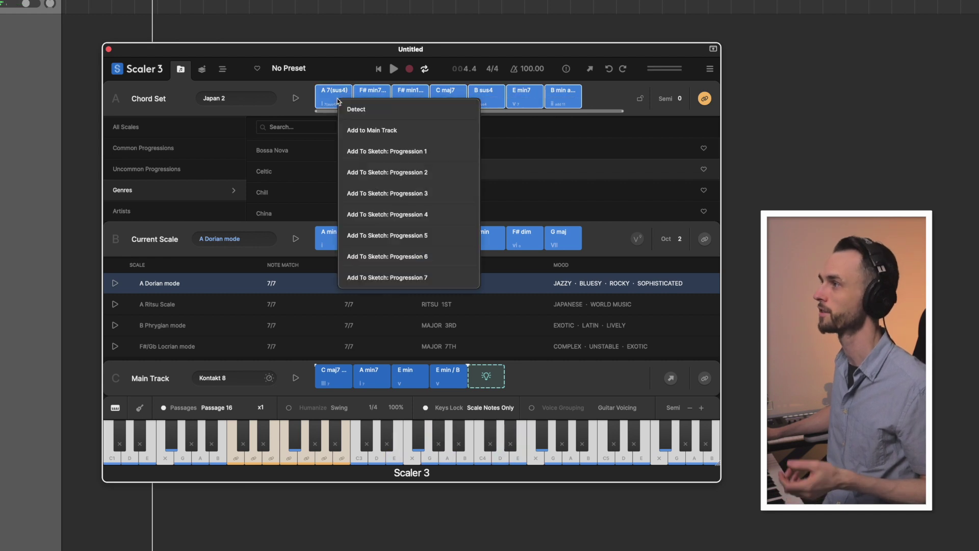
click(411, 129)
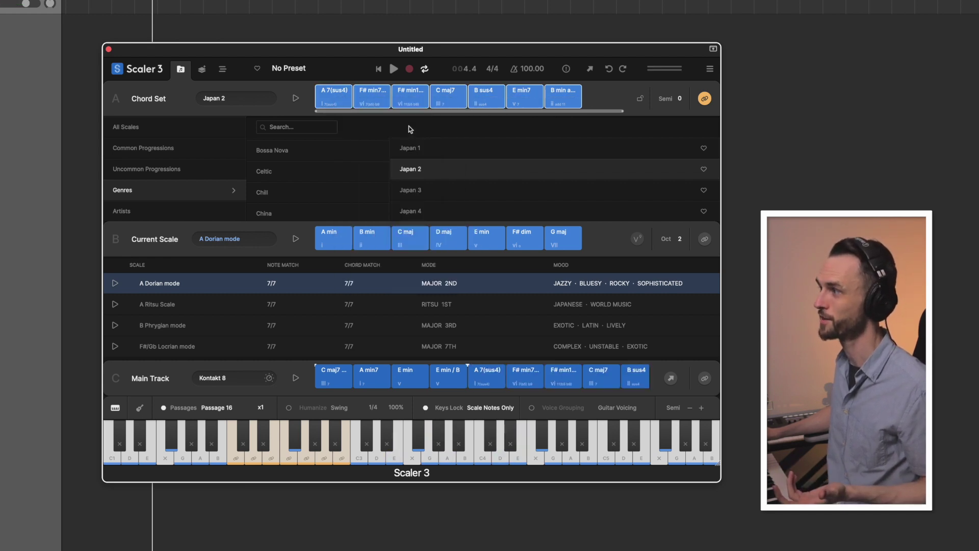
drag(378, 165, 601, 161)
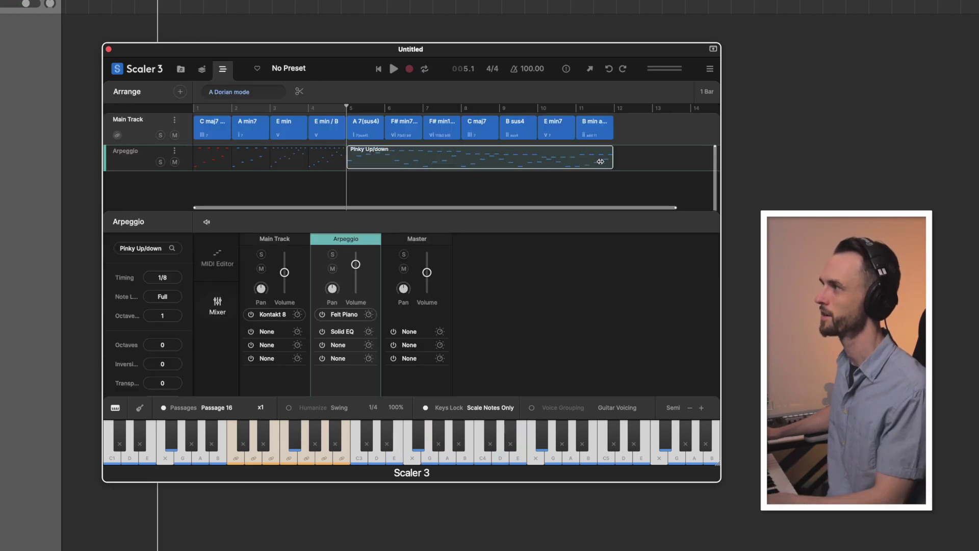
- Play the arrangement with the Pinky Up/down clip extended through bar 11
key(space)
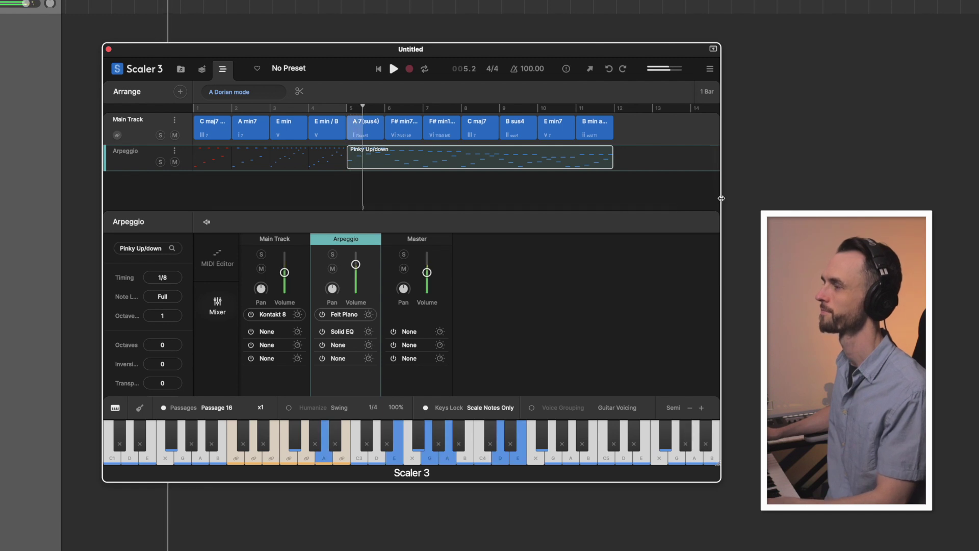